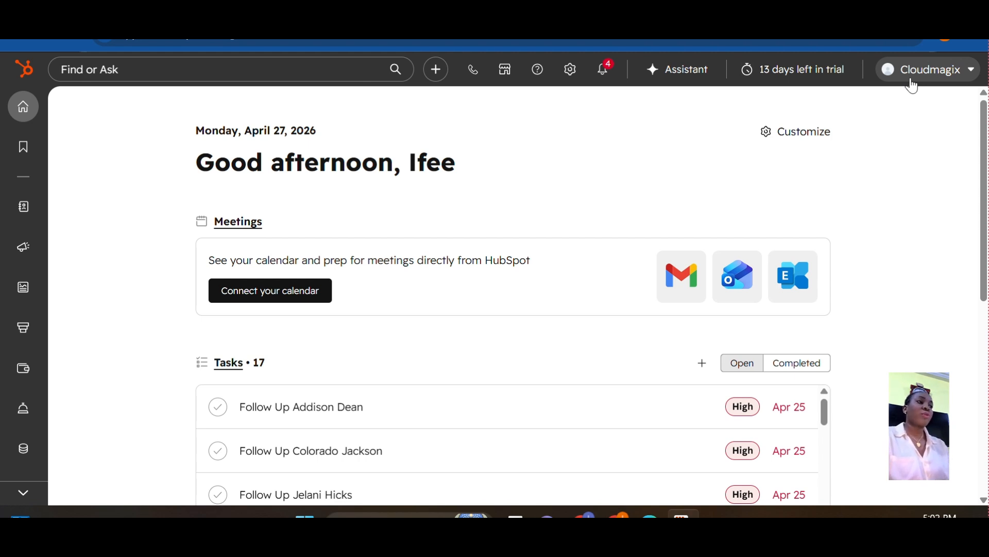
# From the Cloudmagix account menu, choose 'Create a user' to start the wizard
pyautogui.click(911, 82)
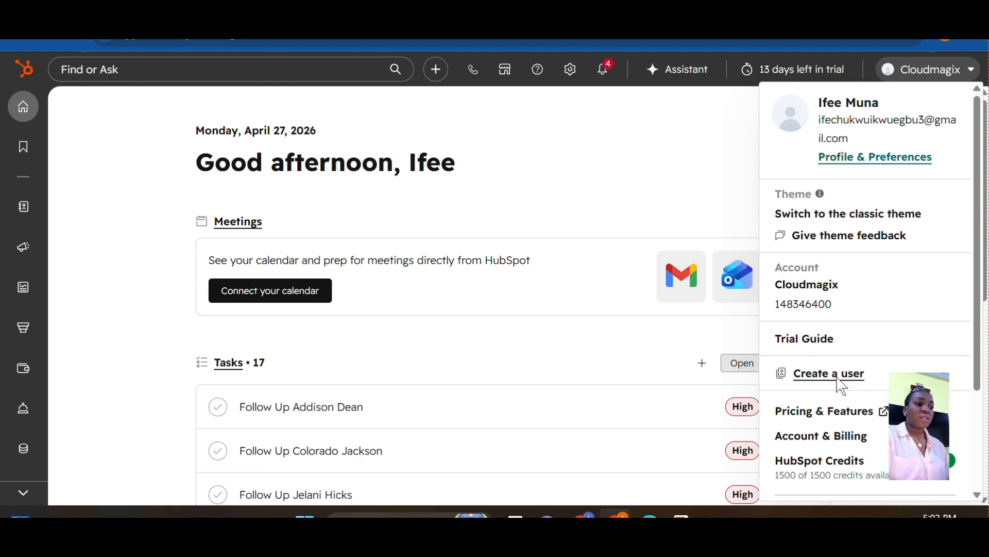
pyautogui.click(837, 379)
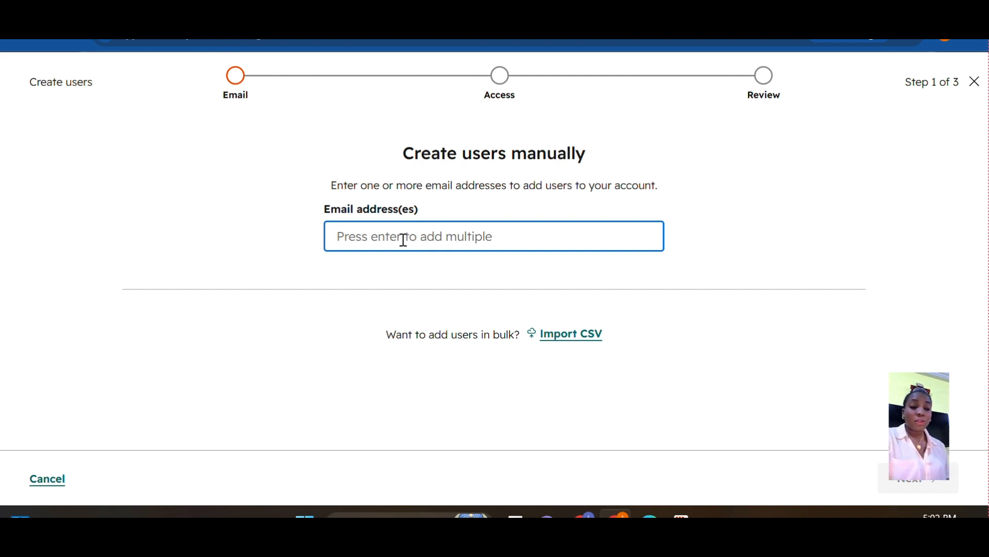
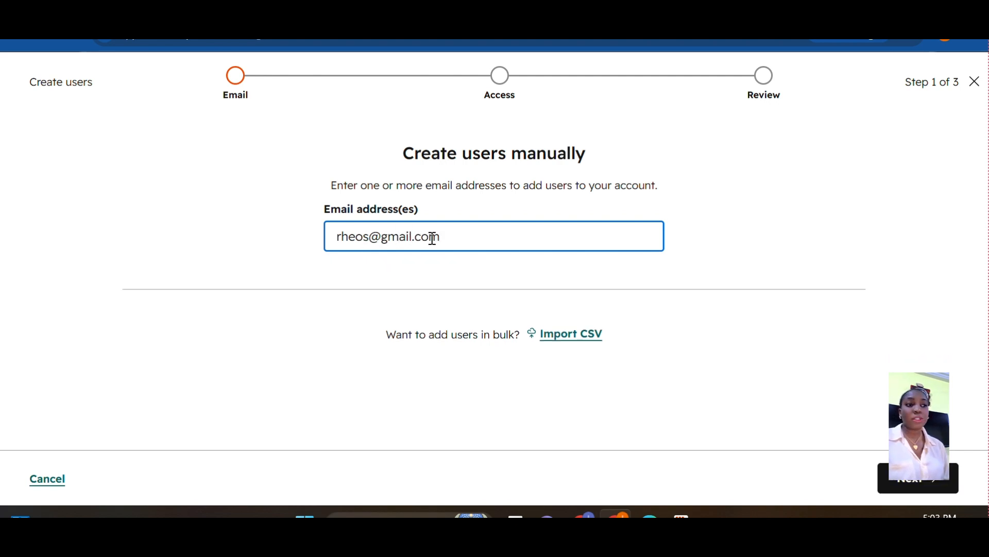
# Enter the new user's e-mail address, correct its mistyped ending, and continue to access levels
pyautogui.click(575, 338)
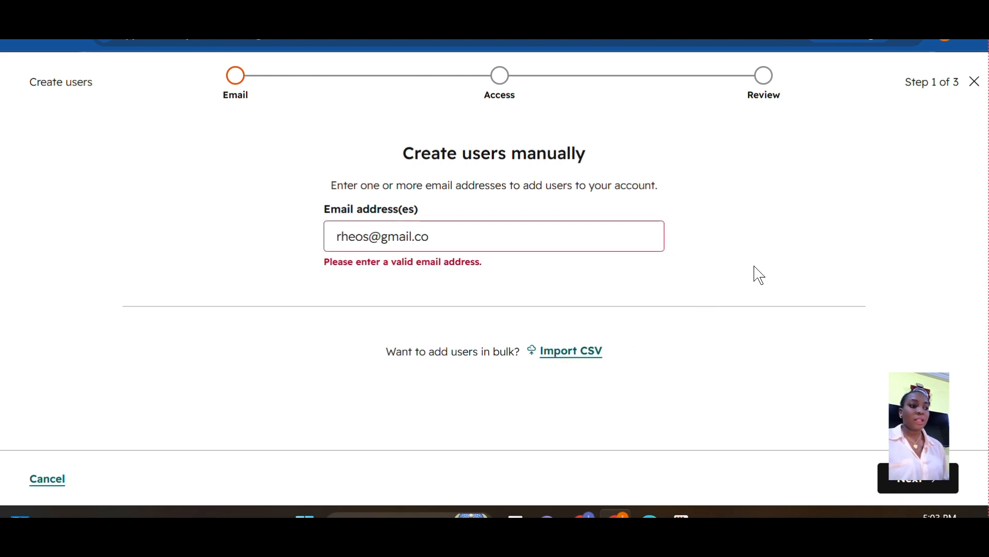
pyautogui.click(480, 238)
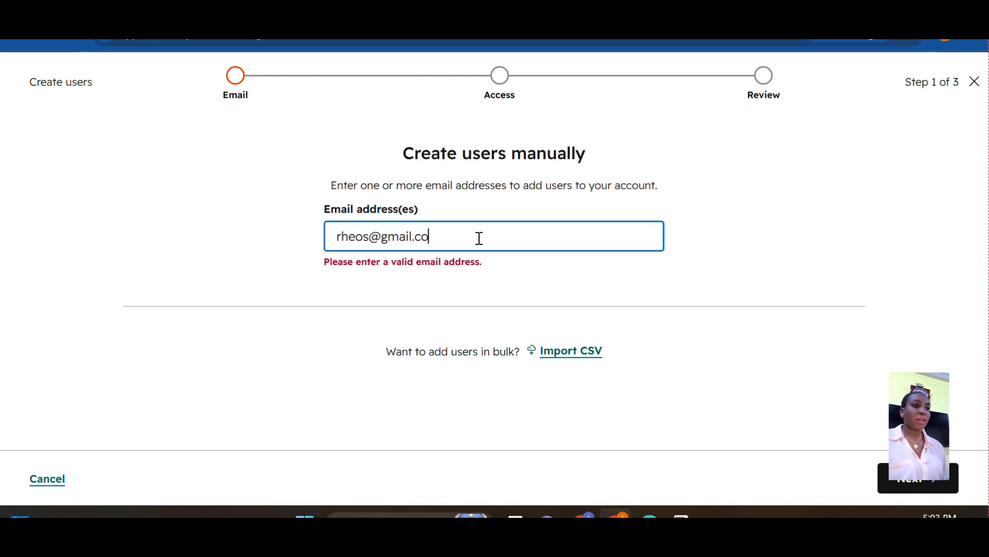
pyautogui.press('BackSpace')
pyautogui.press('BackSpace')
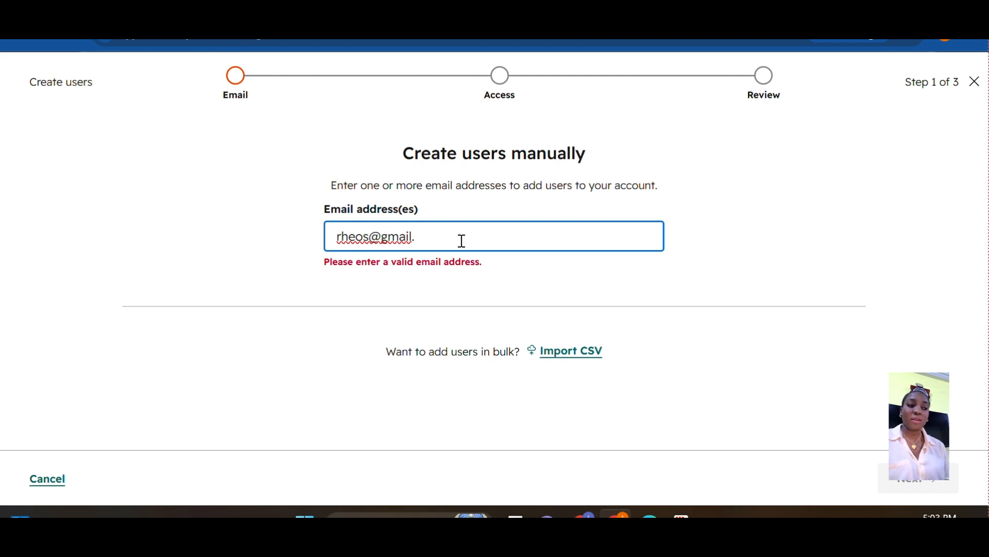
pyautogui.write('com')
pyautogui.click(421, 297)
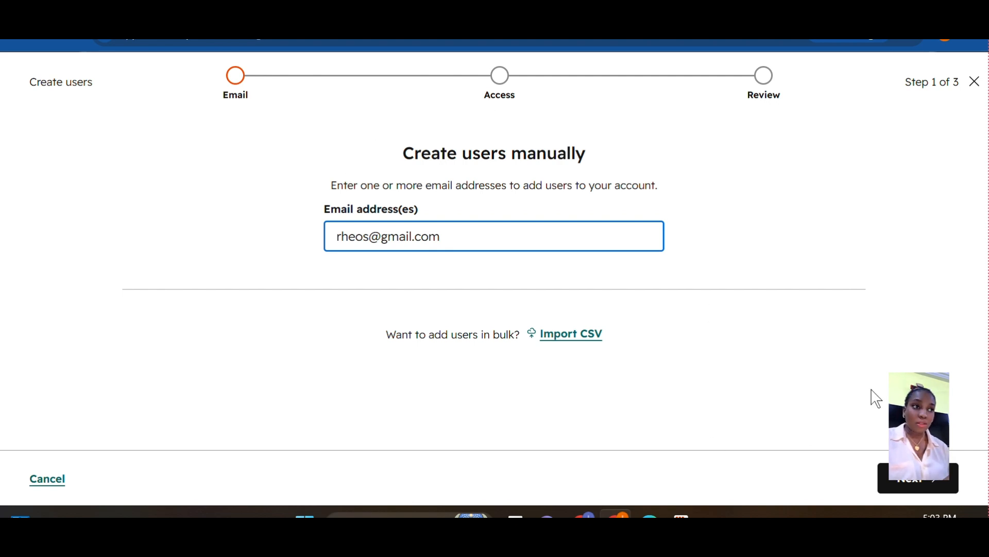
pyautogui.click(947, 487)
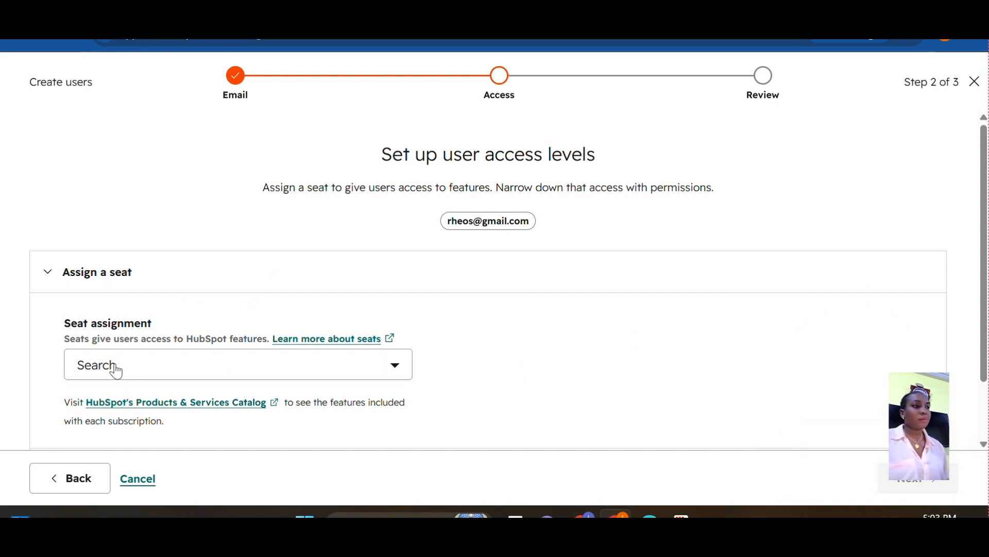
# Assign the user a Core Seat and expand 'Choose how to set access'
pyautogui.click(213, 376)
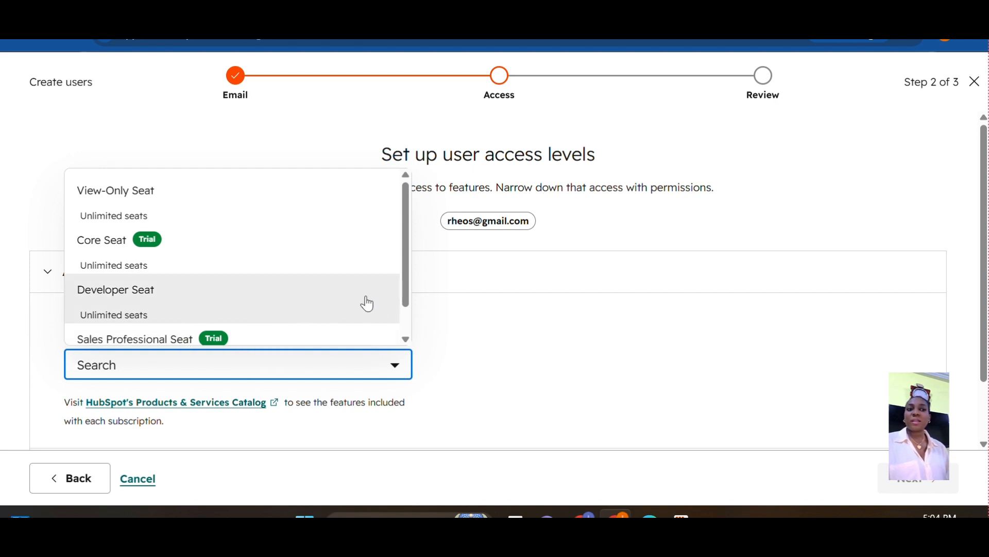
pyautogui.scroll(-2, 409, 278)
pyautogui.scroll(2, 393, 257)
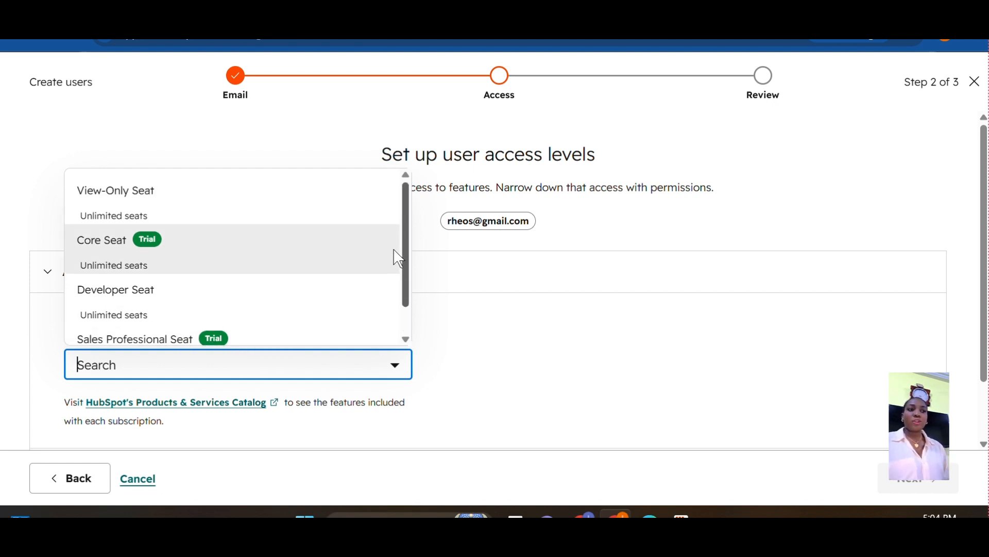
pyautogui.click(105, 255)
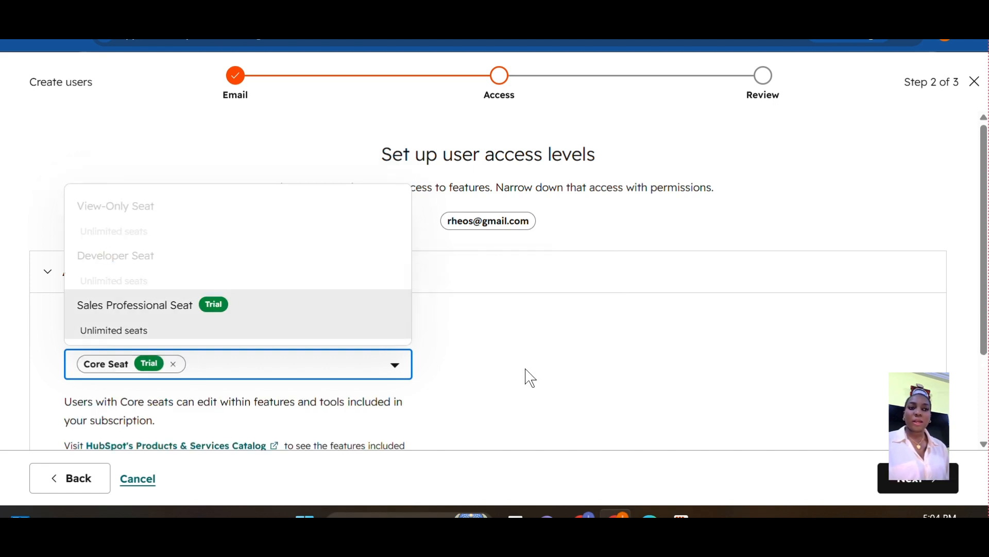
pyautogui.click(516, 366)
pyautogui.scroll(-2, 231, 361)
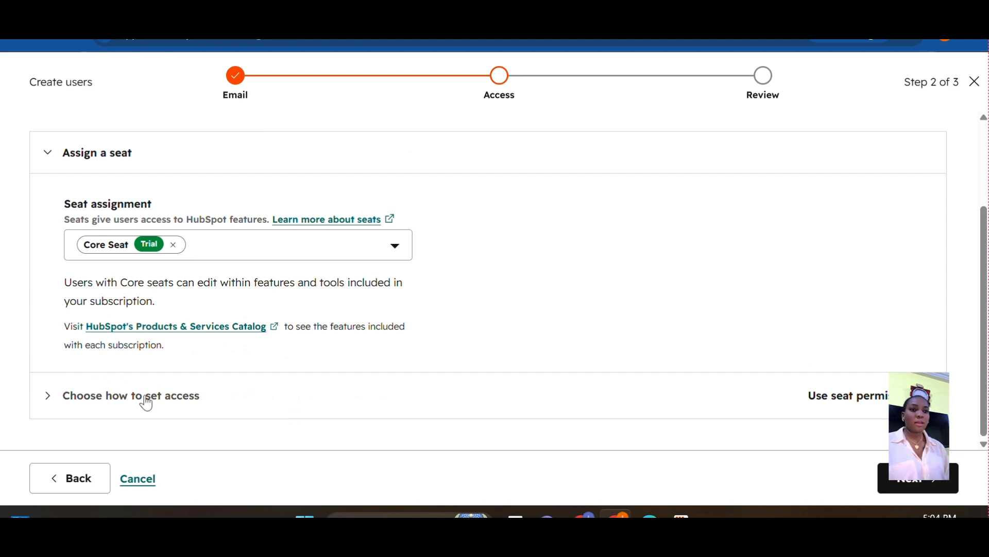
pyautogui.click(147, 404)
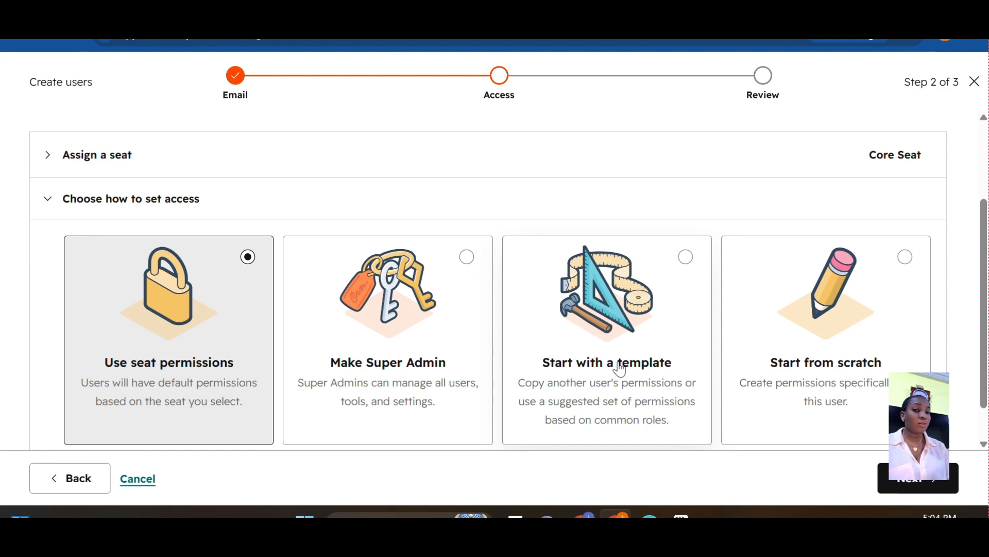
# Make the user a Super Admin and proceed to the Review step
pyautogui.click(467, 257)
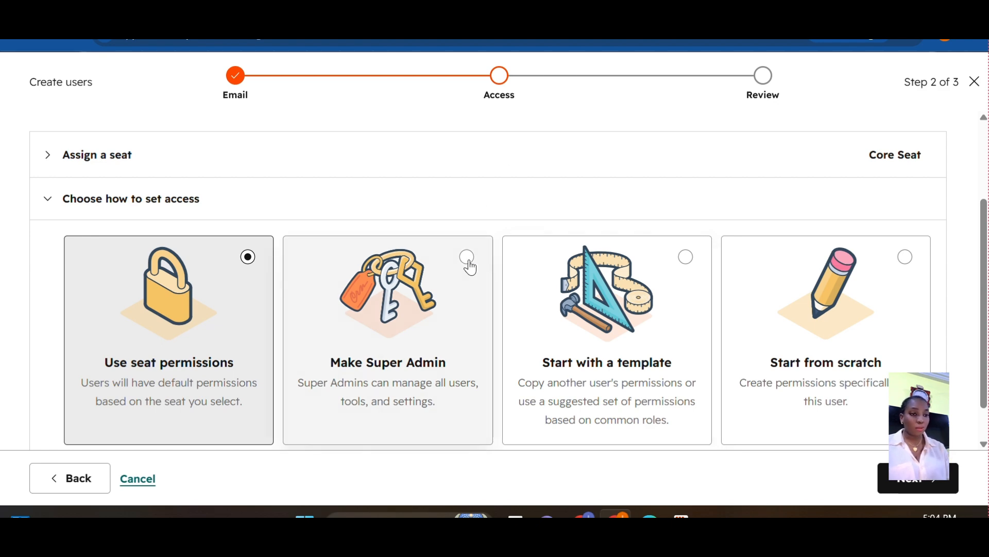
pyautogui.scroll(-1, 554, 383)
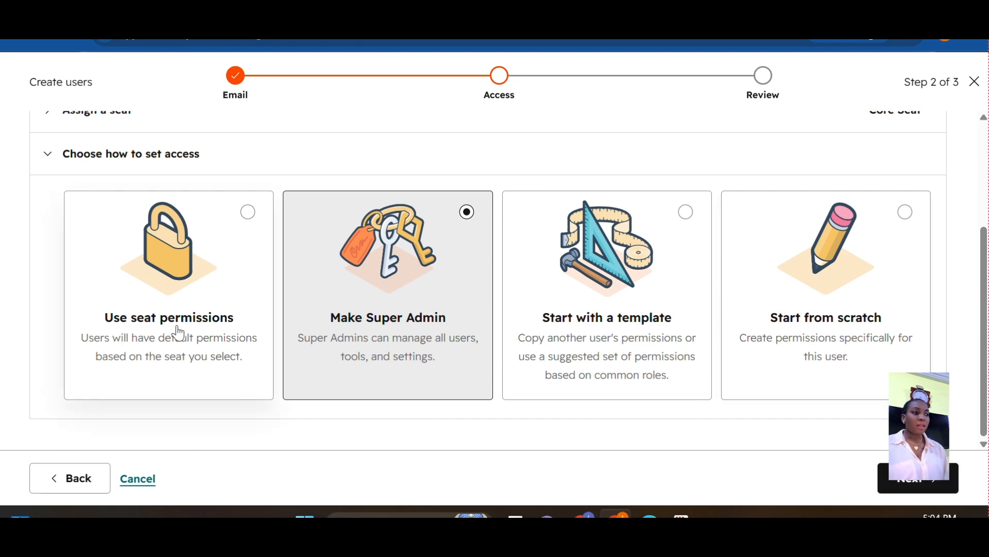
pyautogui.click(248, 212)
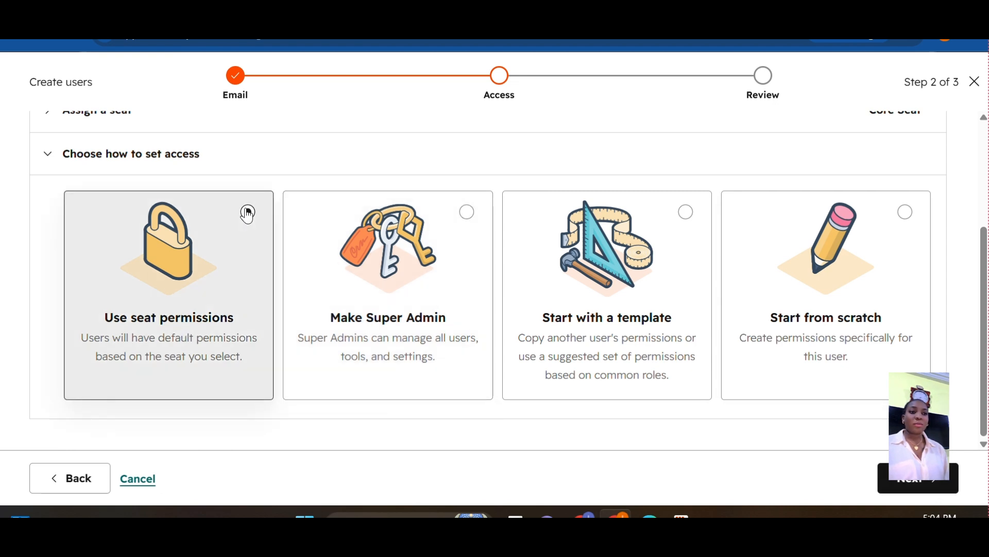
pyautogui.click(475, 214)
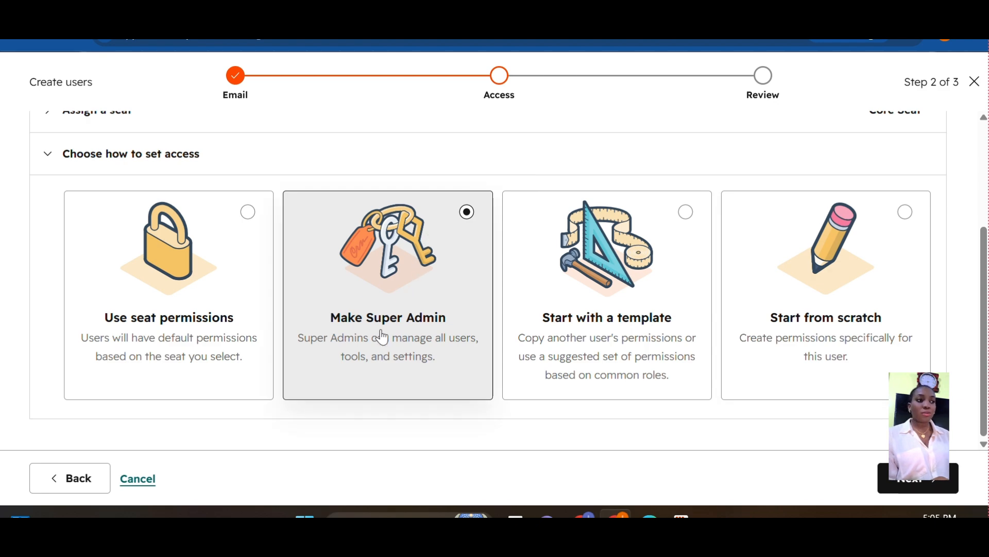
pyautogui.click(923, 484)
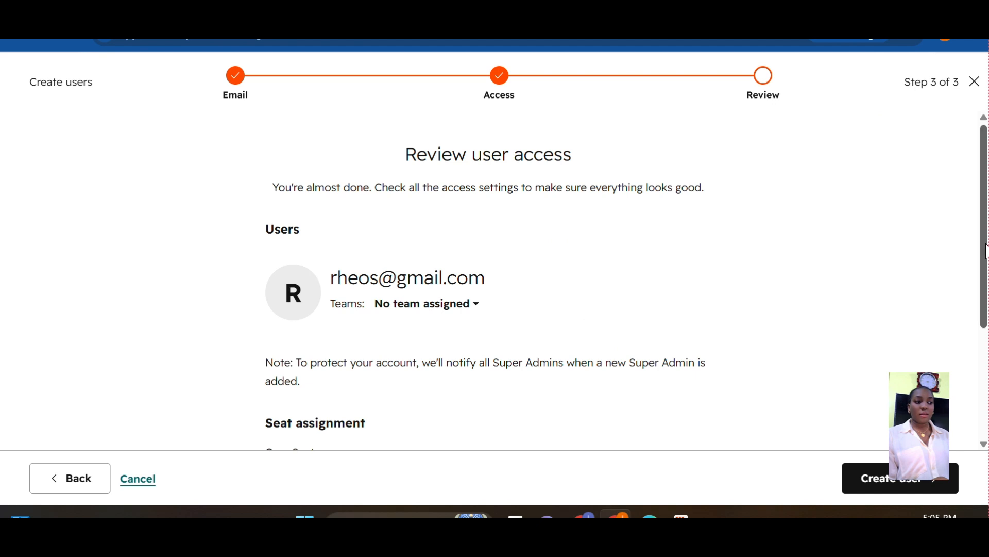
# Create the user, look over the invite-link and preset options, and confirm
pyautogui.scroll(-4, 987, 251)
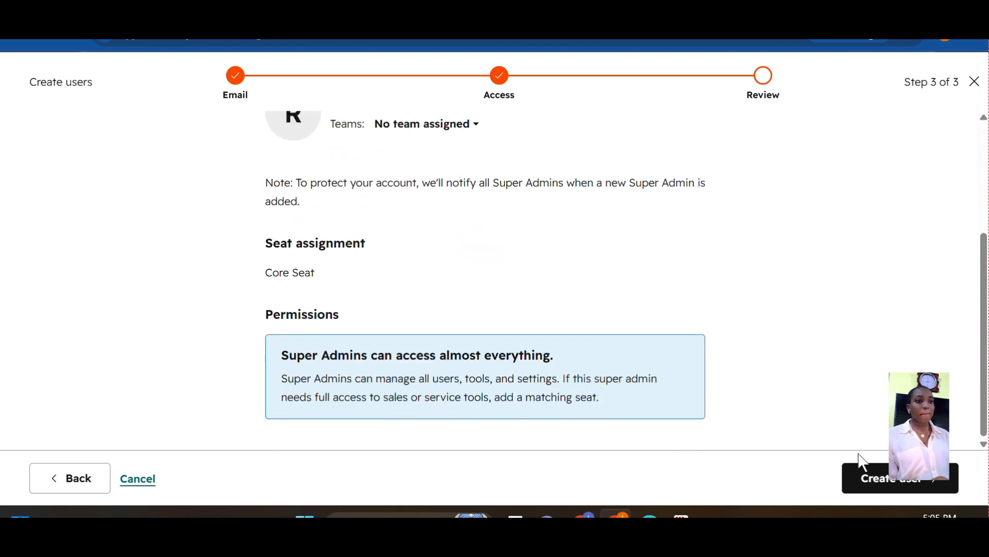
pyautogui.click(922, 485)
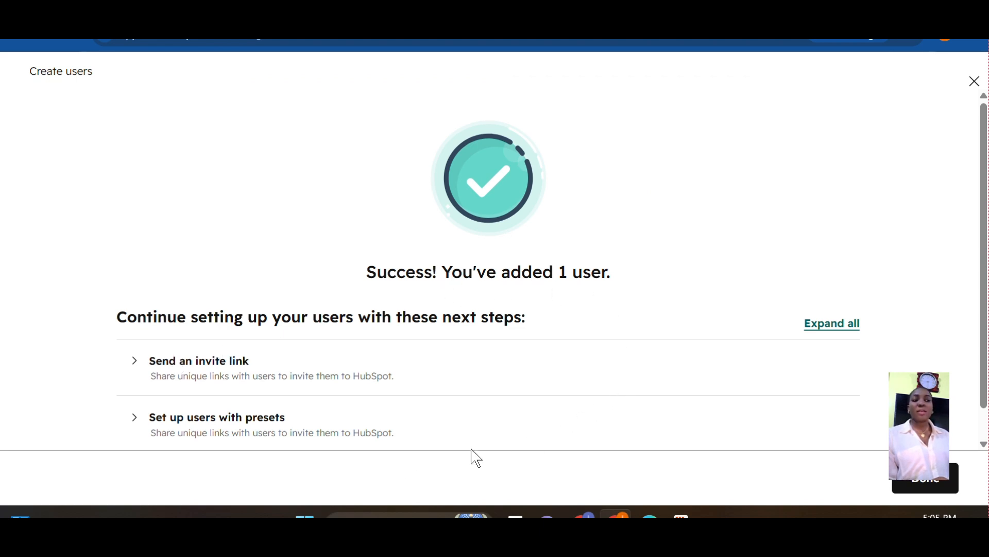
pyautogui.click(187, 372)
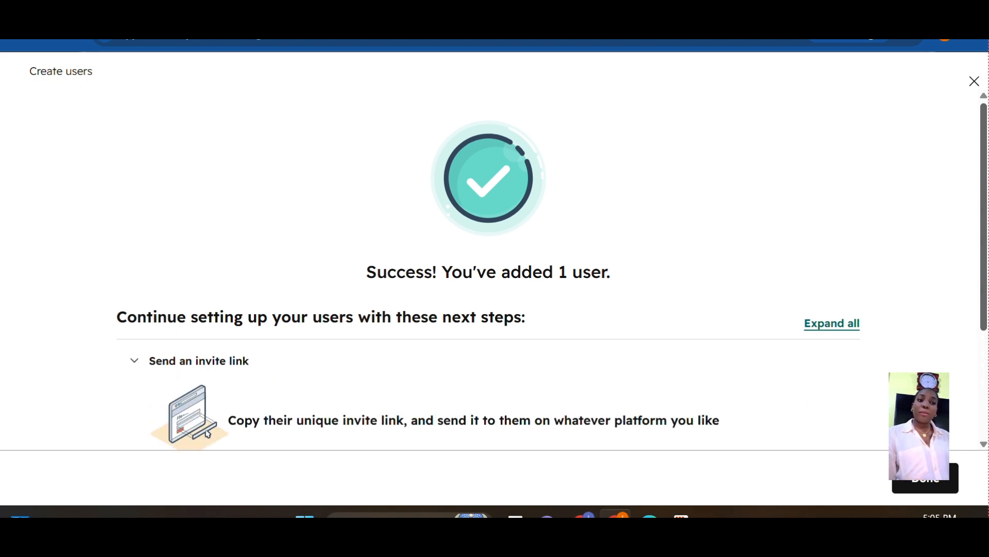
pyautogui.moveTo(983, 278); pyautogui.dragTo(984, 384)
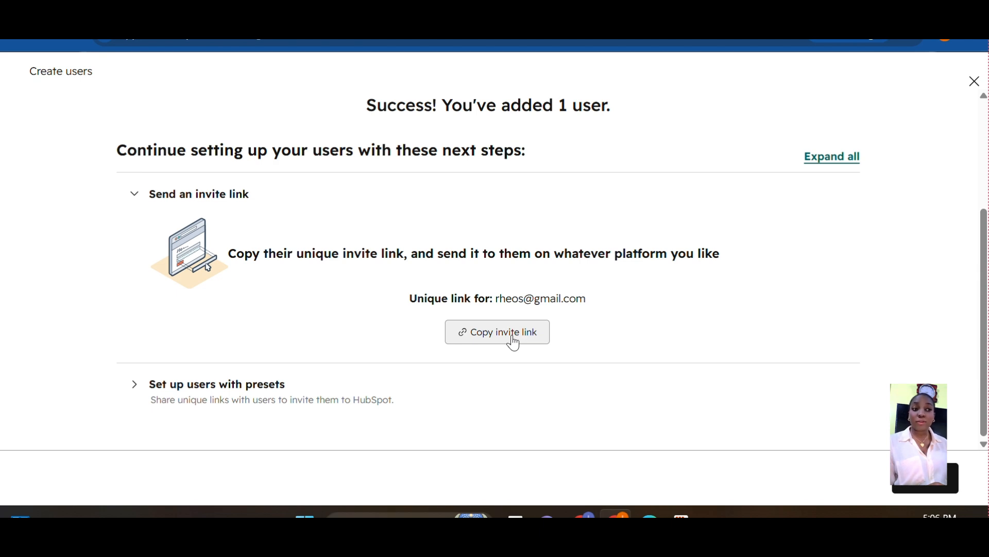
pyautogui.click(218, 387)
pyautogui.moveTo(985, 253); pyautogui.dragTo(985, 299)
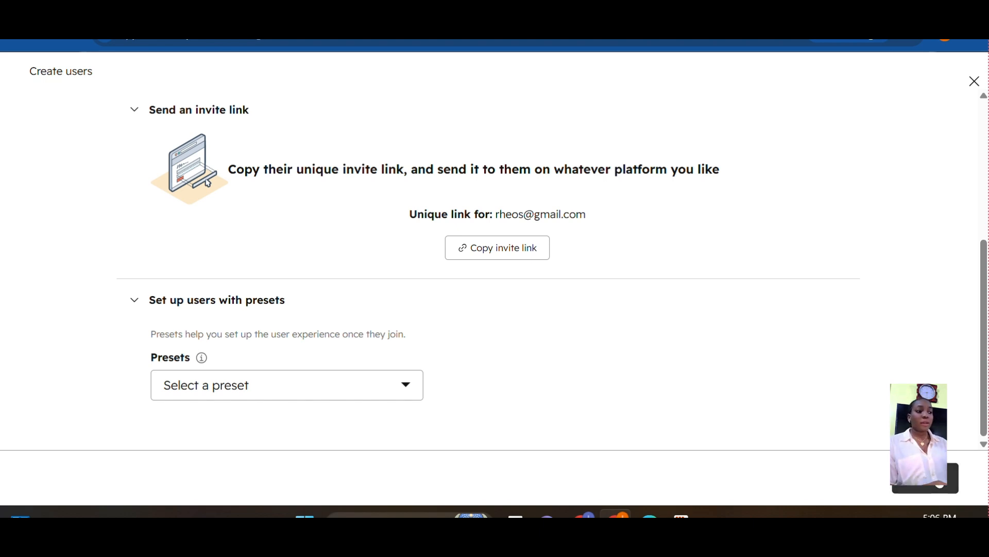
pyautogui.click(938, 477)
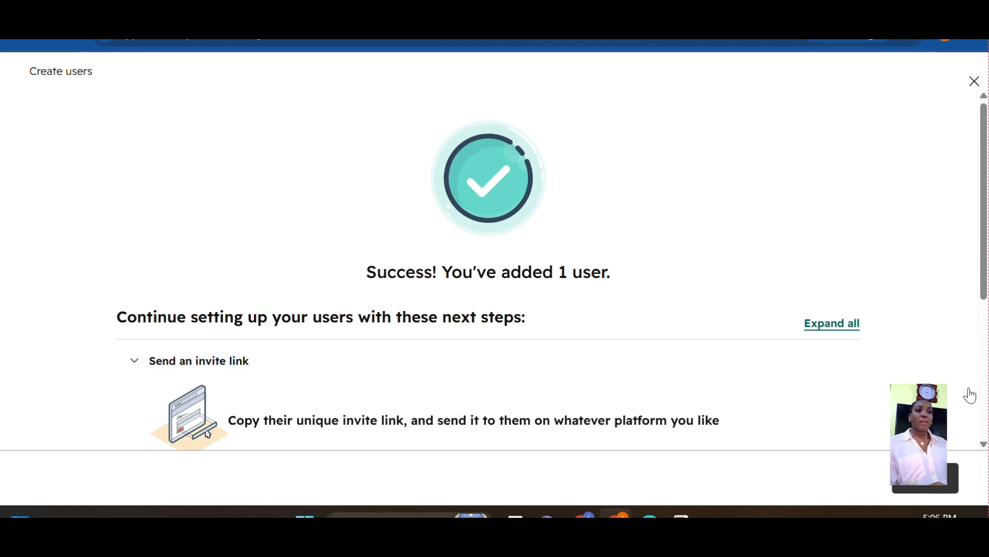
# Close the success dialog and check the Pending Invites and Active Users tabs
pyautogui.click(958, 459)
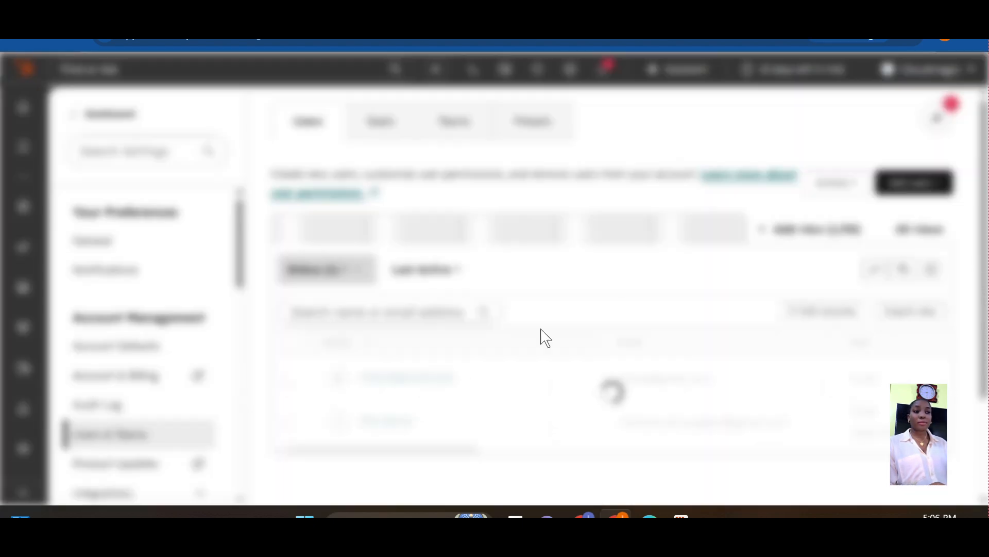
pyautogui.moveTo(985, 227)
pyautogui.mouseDown()
pyautogui.moveTo(985, 294)
pyautogui.moveTo(983, 237)
pyautogui.mouseUp()
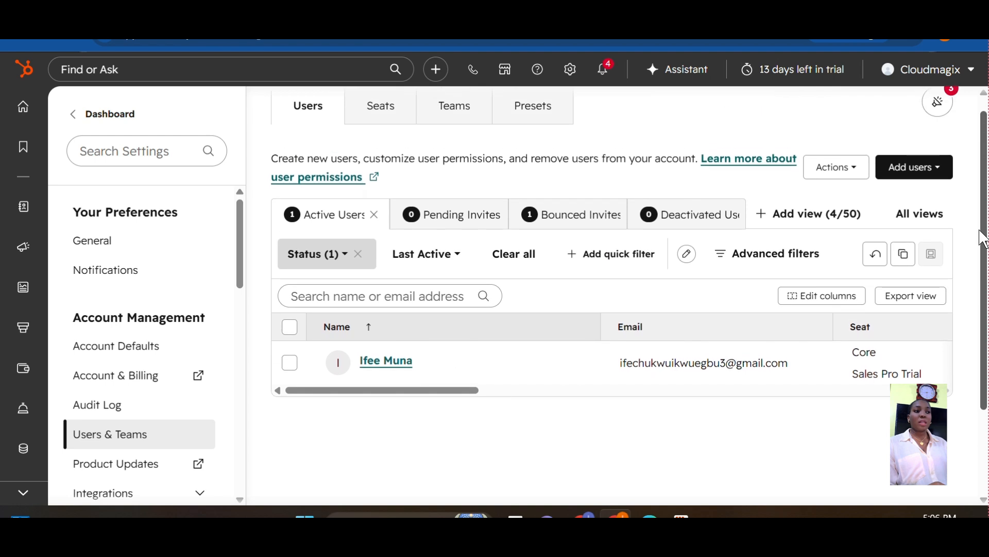
pyautogui.click(445, 221)
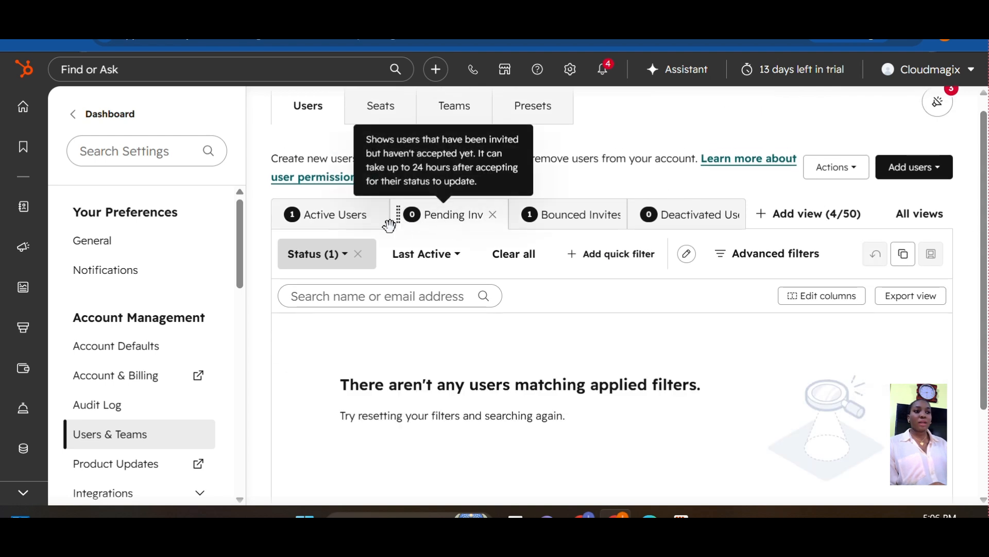
pyautogui.click(335, 216)
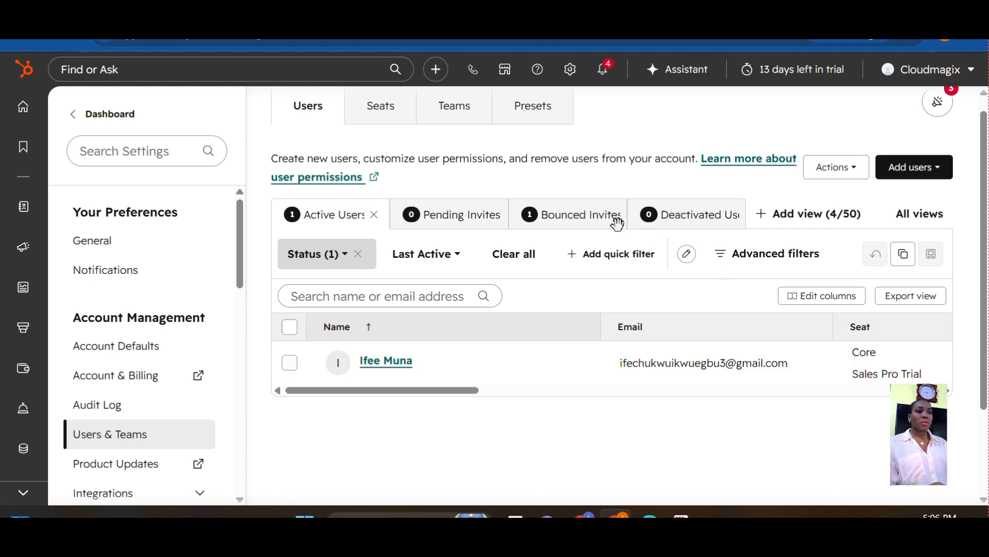
# Show the Bounced Invites tab and scroll across its columns
pyautogui.click(583, 227)
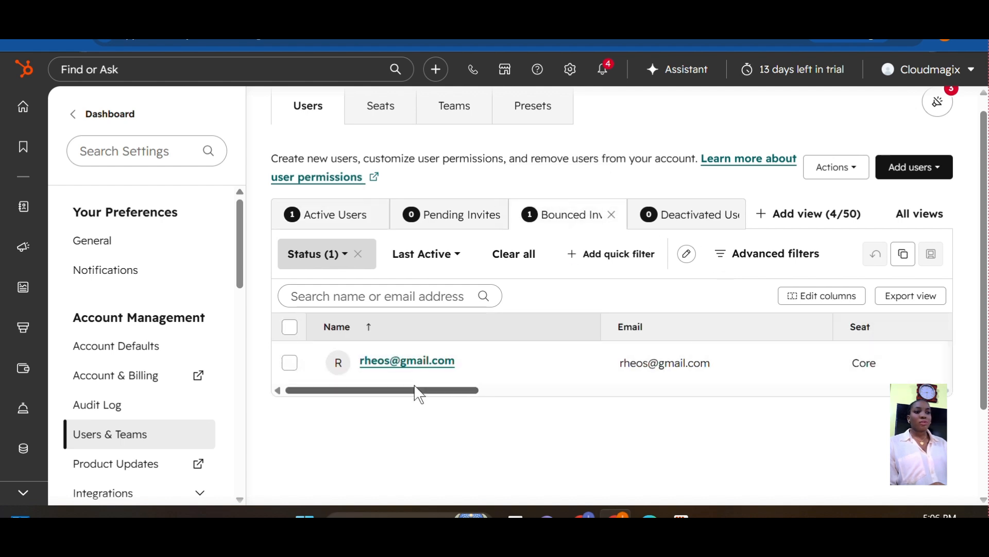
pyautogui.moveTo(418, 394); pyautogui.dragTo(838, 446)
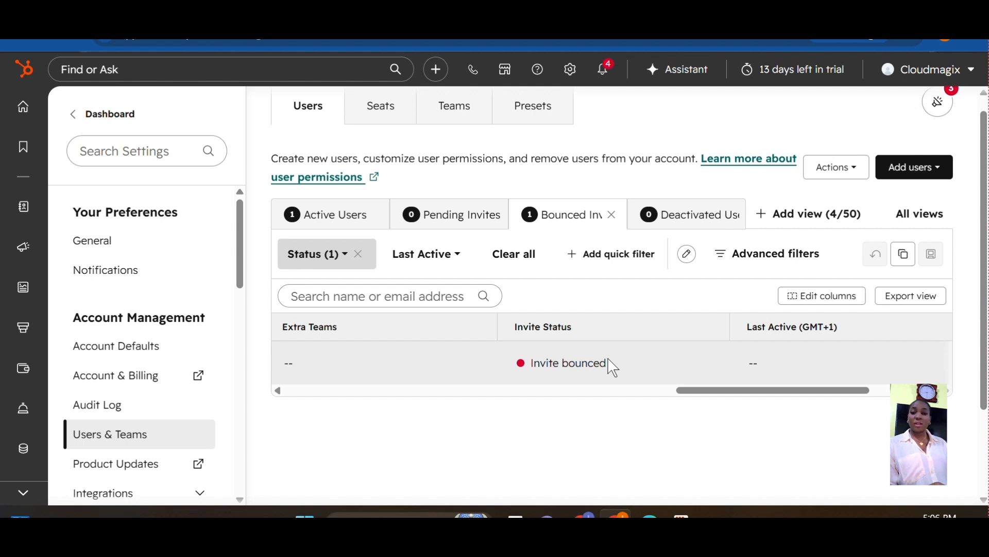
pyautogui.moveTo(700, 393); pyautogui.dragTo(259, 450)
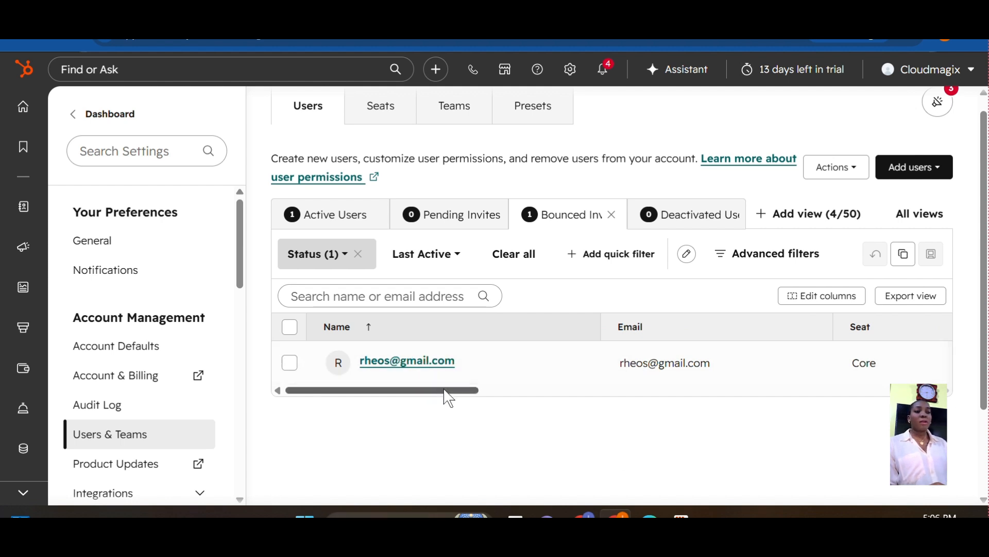
pyautogui.moveTo(453, 398); pyautogui.dragTo(985, 320)
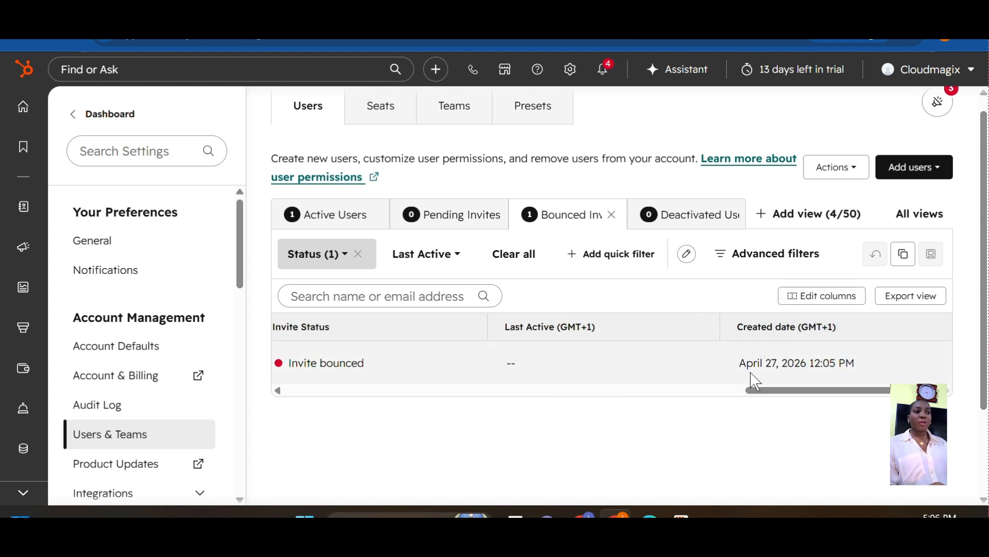
pyautogui.moveTo(795, 391); pyautogui.dragTo(374, 392)
pyautogui.moveTo(295, 441); pyautogui.dragTo(260, 408)
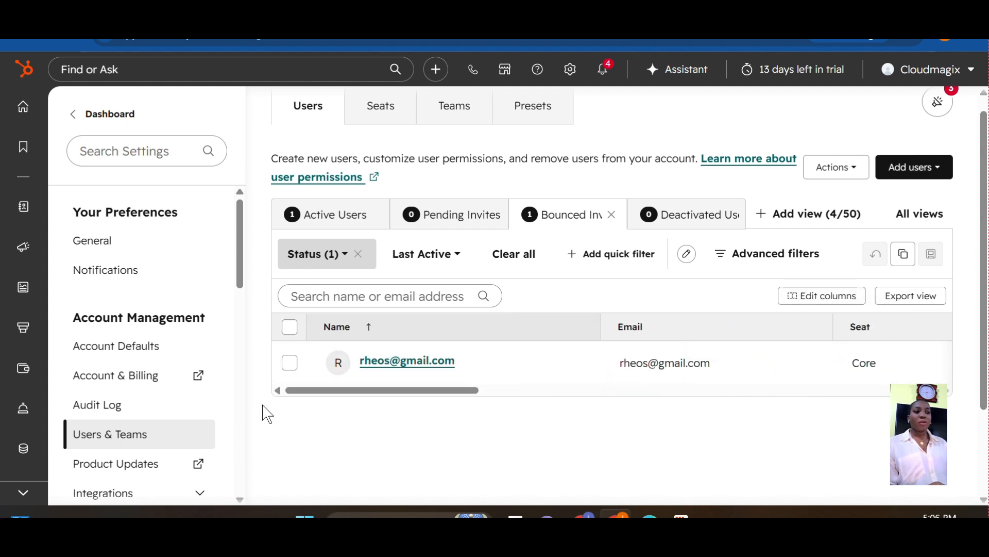
# Select the bounced user and deactivate them through More > Deactivate
pyautogui.click(290, 365)
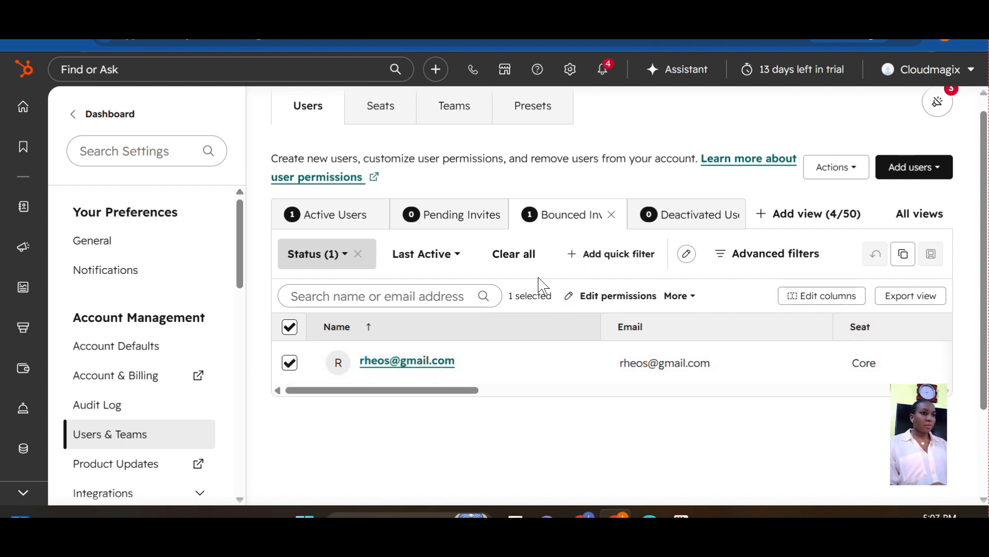
pyautogui.click(684, 297)
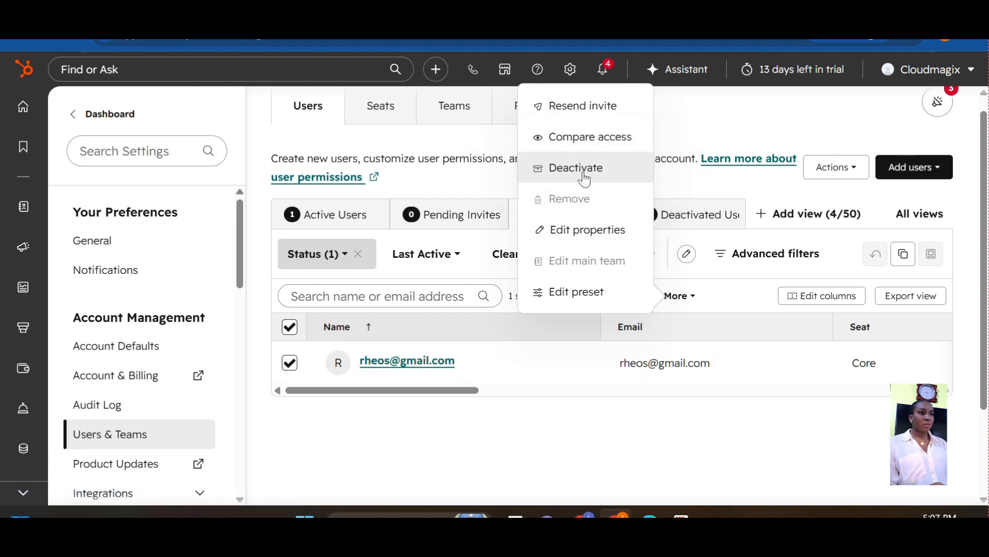
pyautogui.click(584, 175)
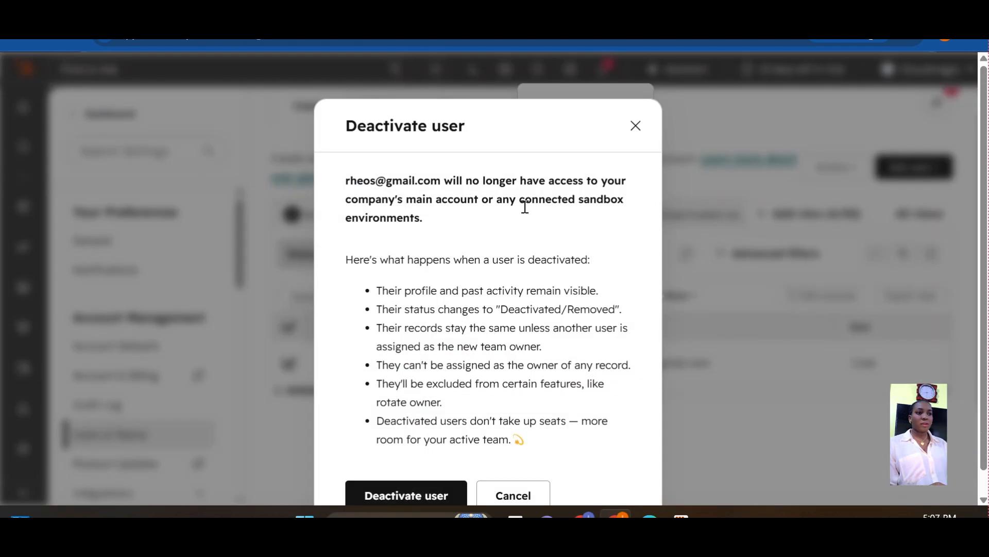
pyautogui.click(405, 493)
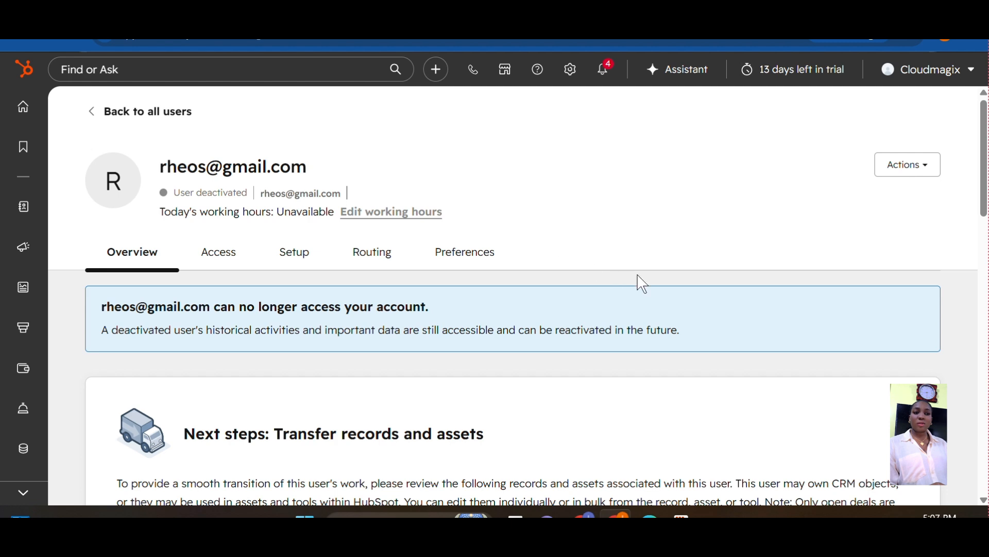
# Remove the deactivated user from the account via Actions > Remove from account
pyautogui.click(931, 172)
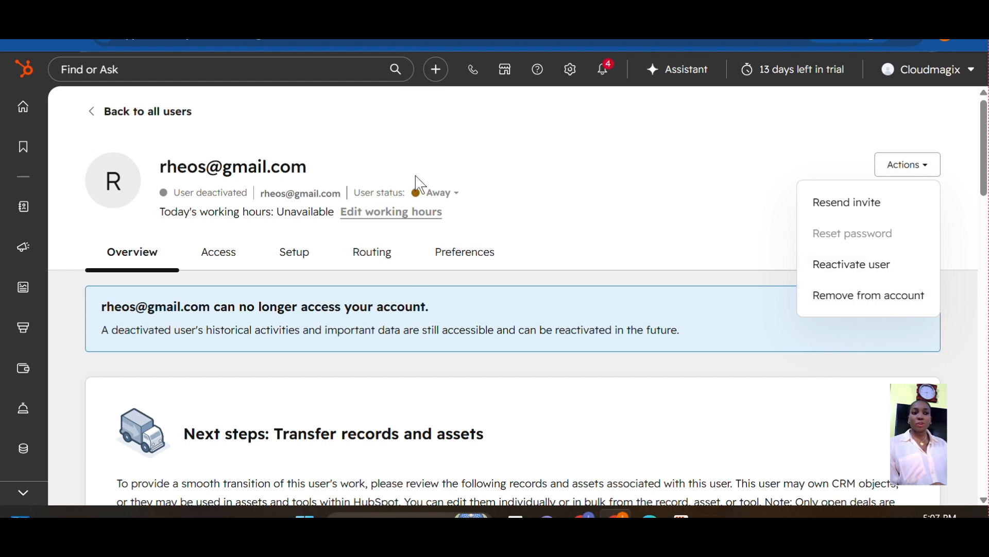
pyautogui.click(890, 308)
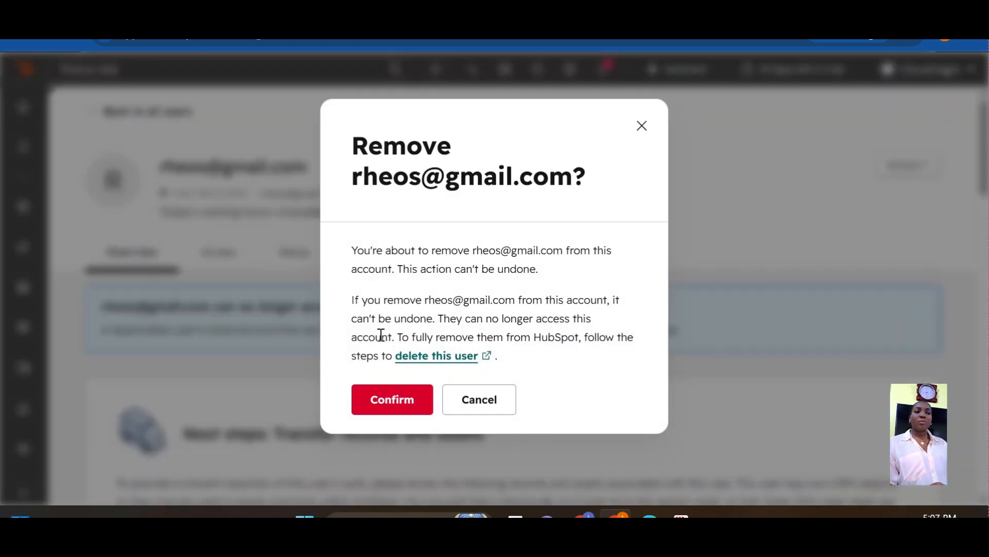
pyautogui.click(405, 405)
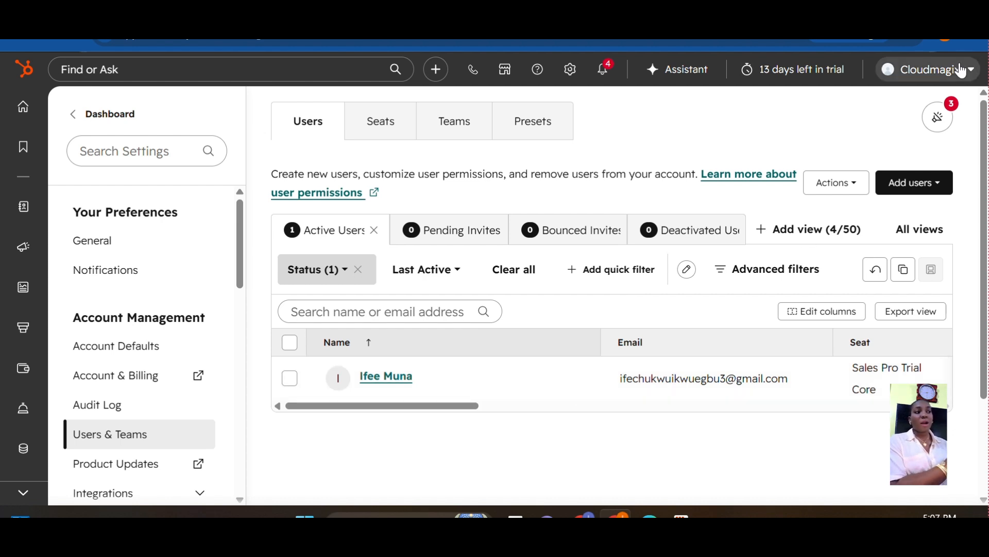
pyautogui.click(927, 79)
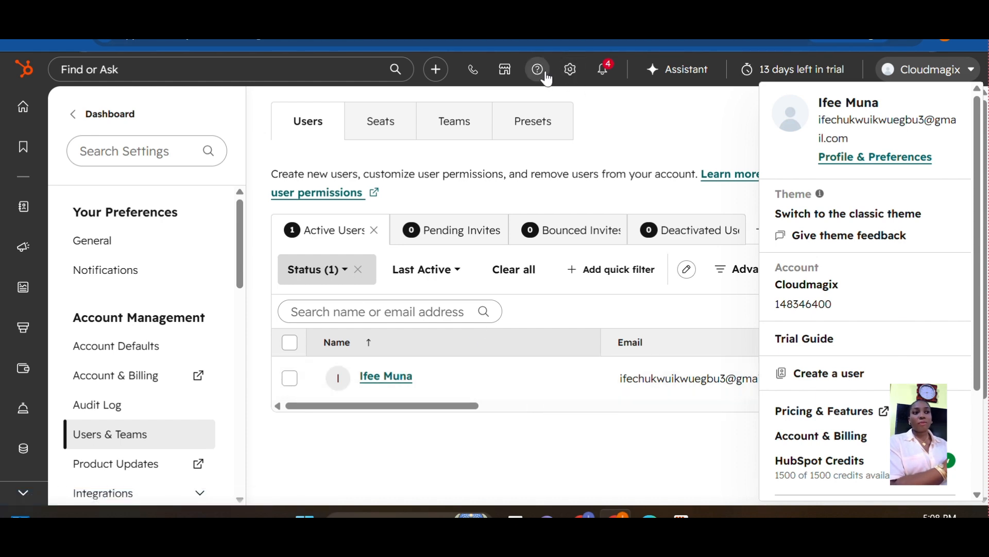
# Go through settings to the Users & Teams page showing one active user
pyautogui.click(575, 81)
pyautogui.click(574, 81)
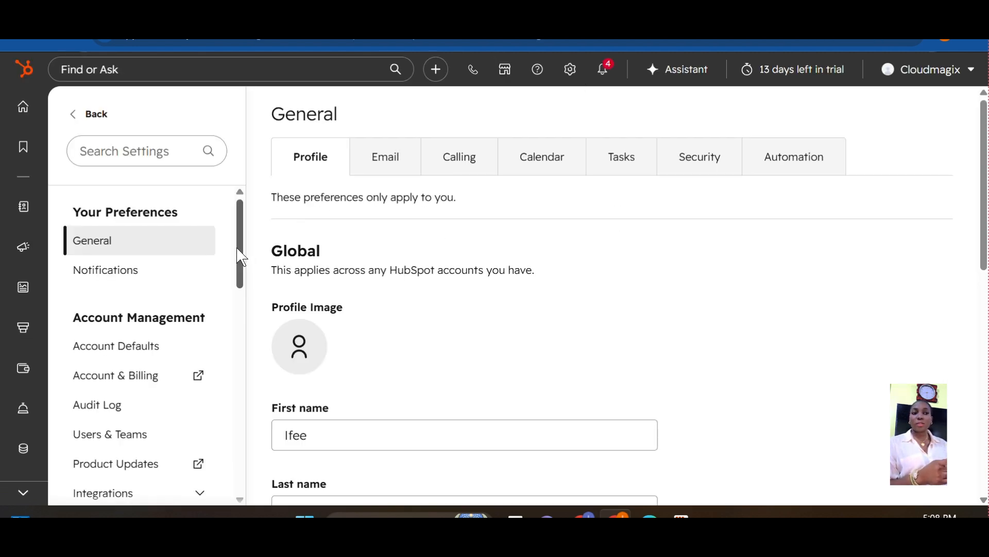
pyautogui.moveTo(243, 255)
pyautogui.mouseDown()
pyautogui.moveTo(243, 298)
pyautogui.moveTo(243, 269)
pyautogui.mouseUp()
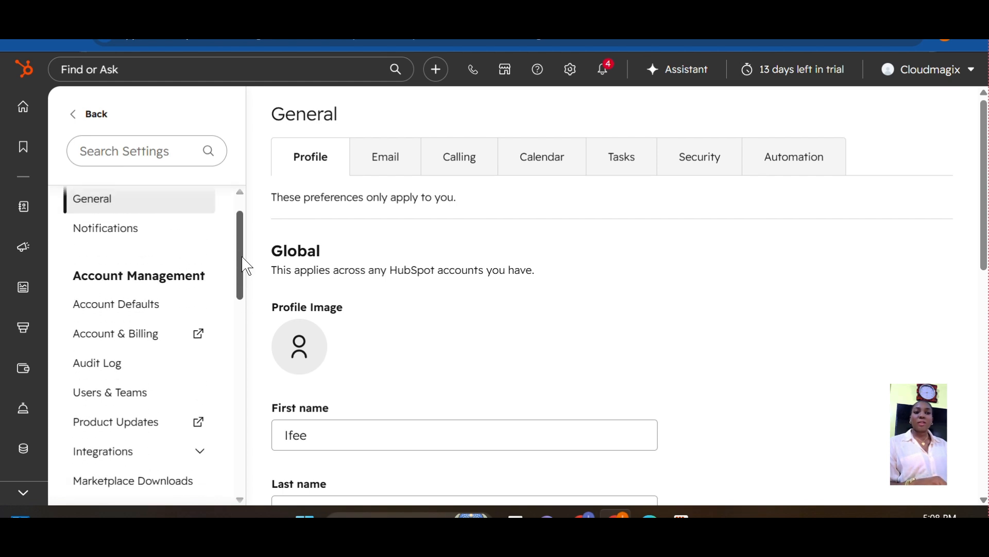
pyautogui.click(116, 404)
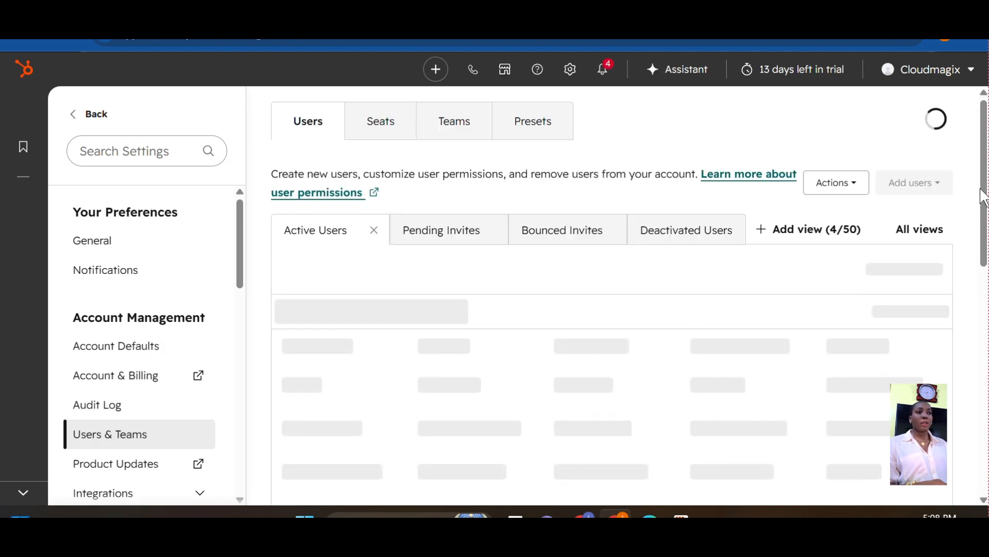
pyautogui.moveTo(983, 194); pyautogui.dragTo(986, 211)
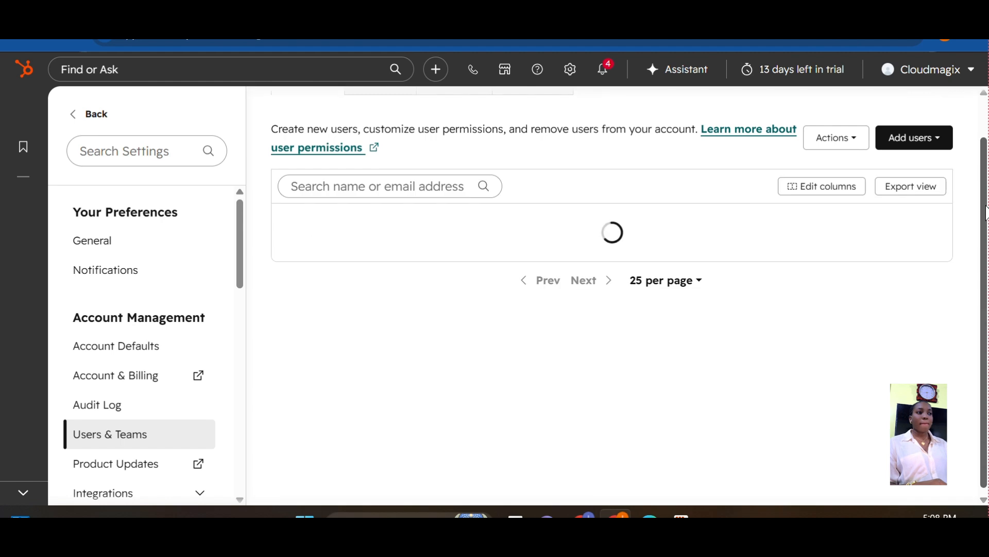
pyautogui.moveTo(986, 214); pyautogui.dragTo(985, 180)
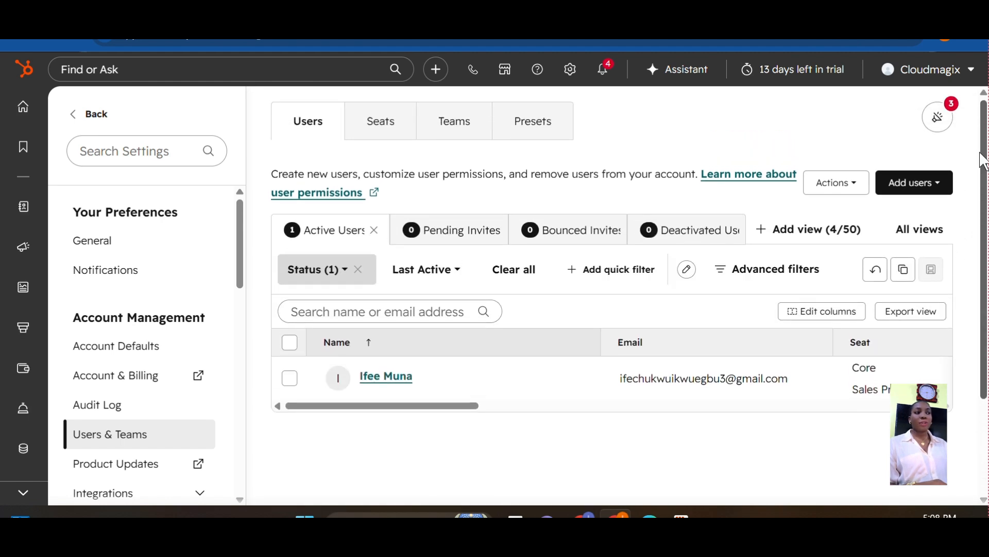
# Choose Add users > Import to reach the CSV upload step for new users
pyautogui.moveTo(490, 361)
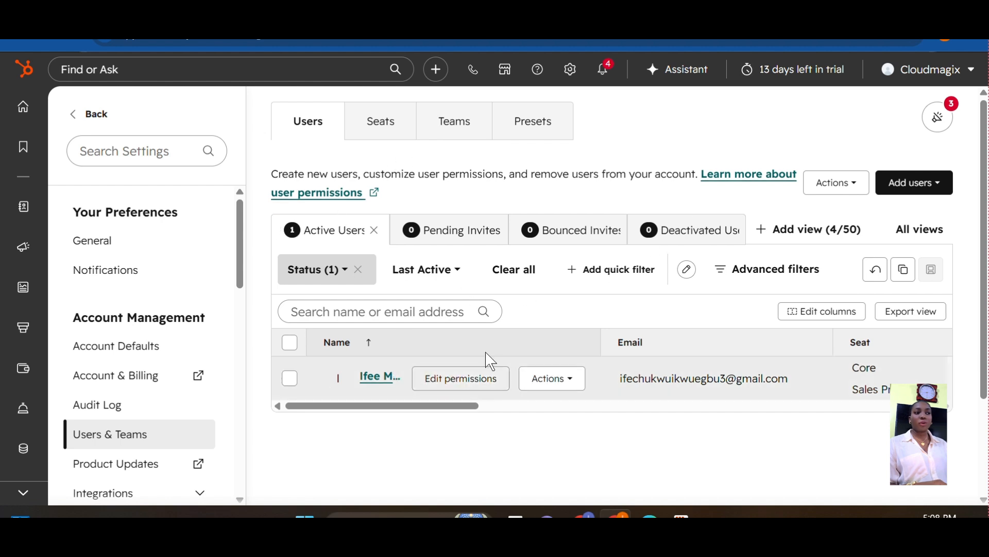
pyautogui.click(898, 189)
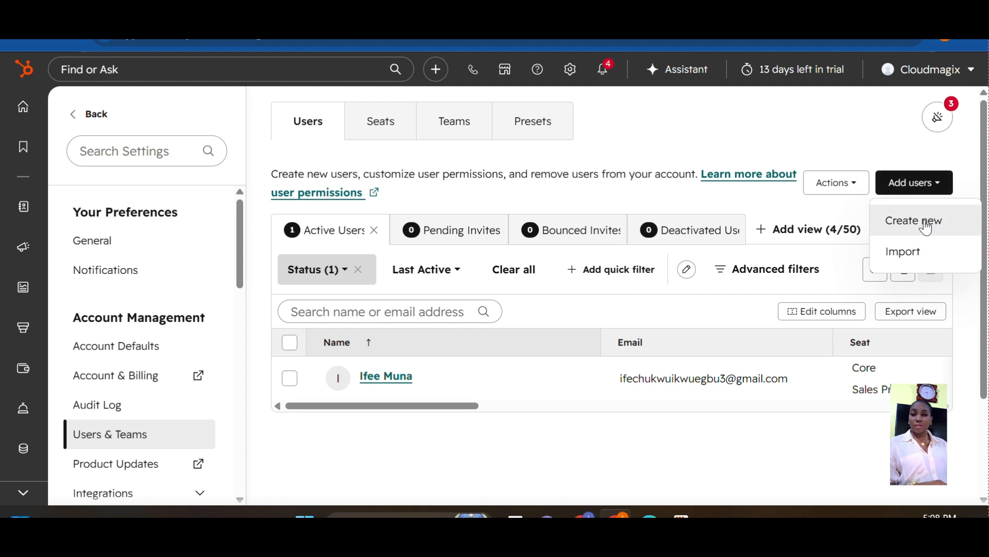
pyautogui.click(900, 261)
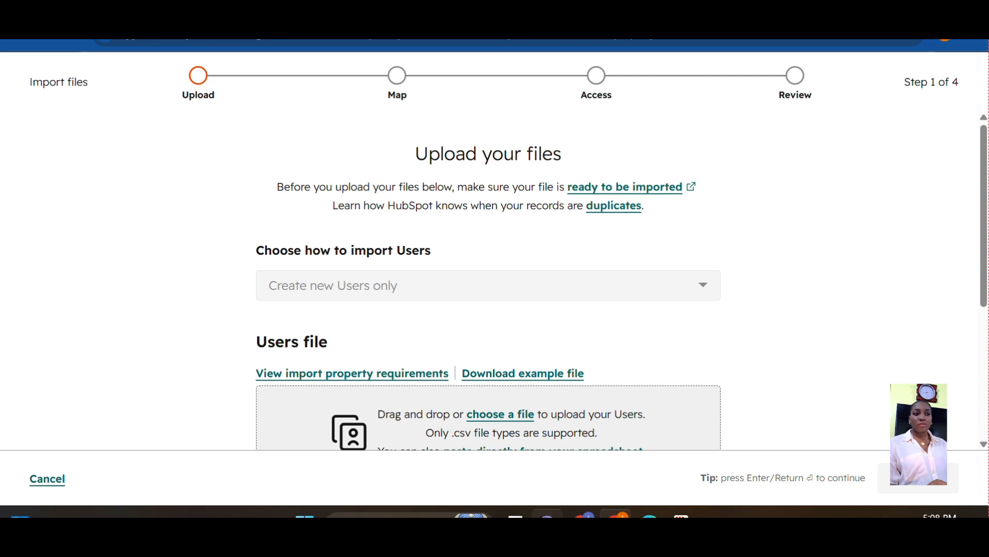
pyautogui.moveTo(583, 515)
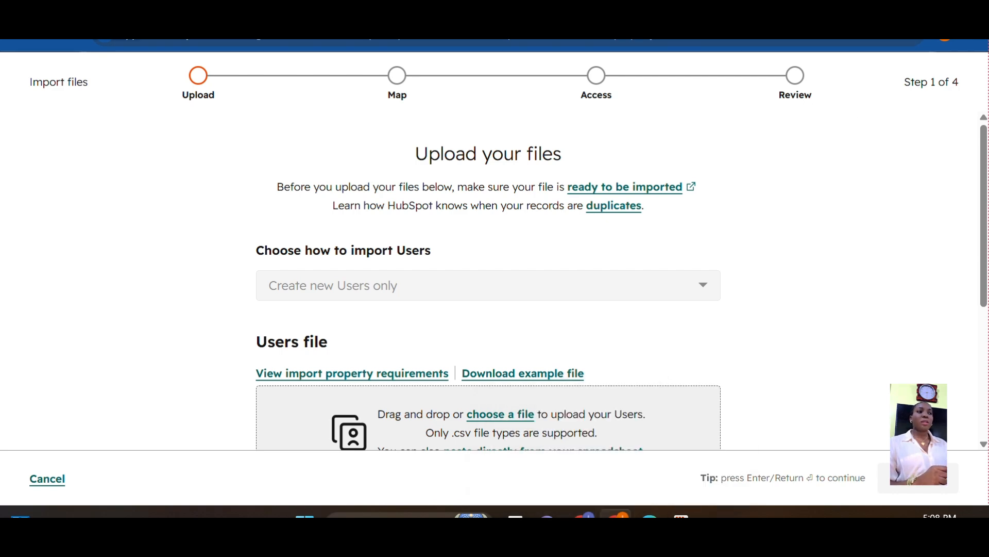
# Minimize the HubSpot and other browser windows, quit the Creative Cloud error, and start a blank Excel workbook
pyautogui.click(582, 515)
pyautogui.click(901, 1)
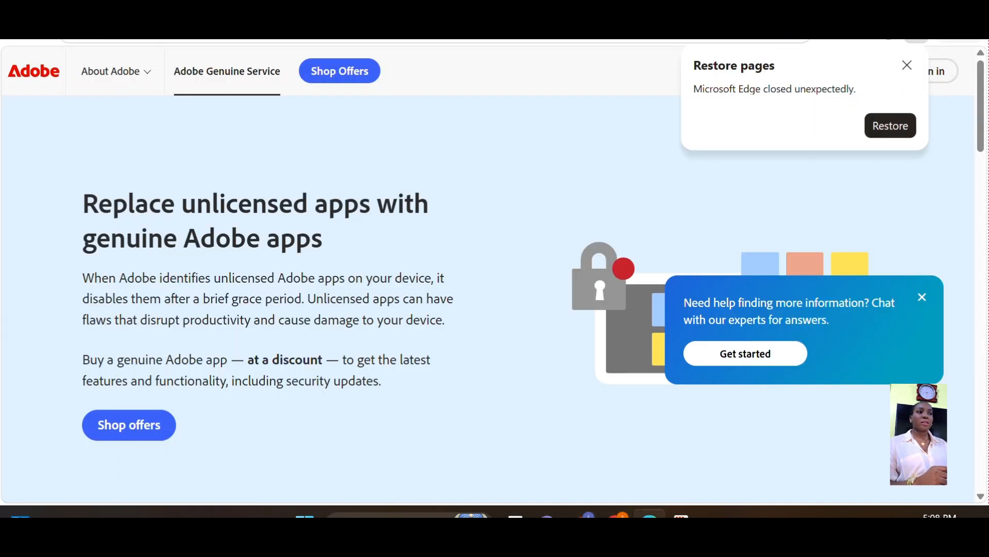
pyautogui.click(900, 1)
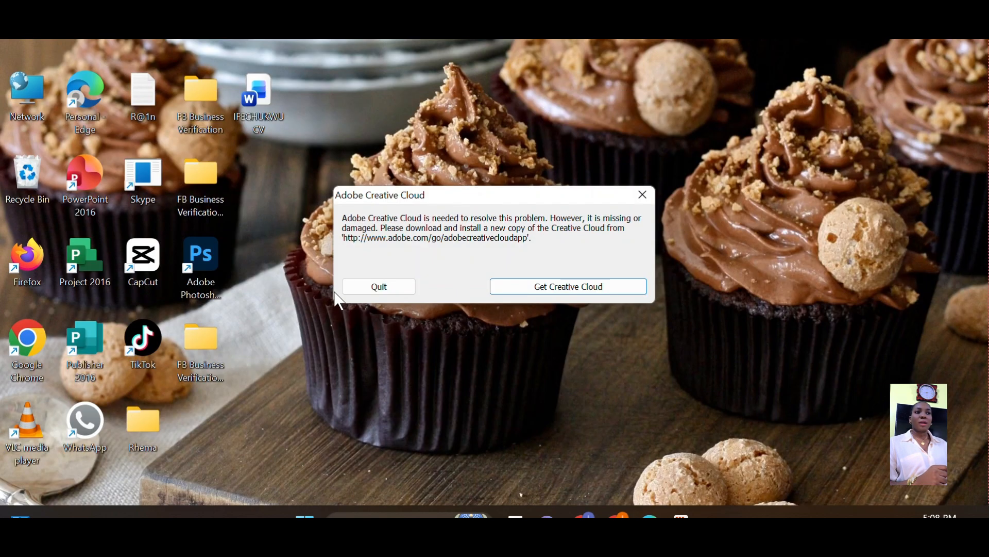
pyautogui.click(377, 285)
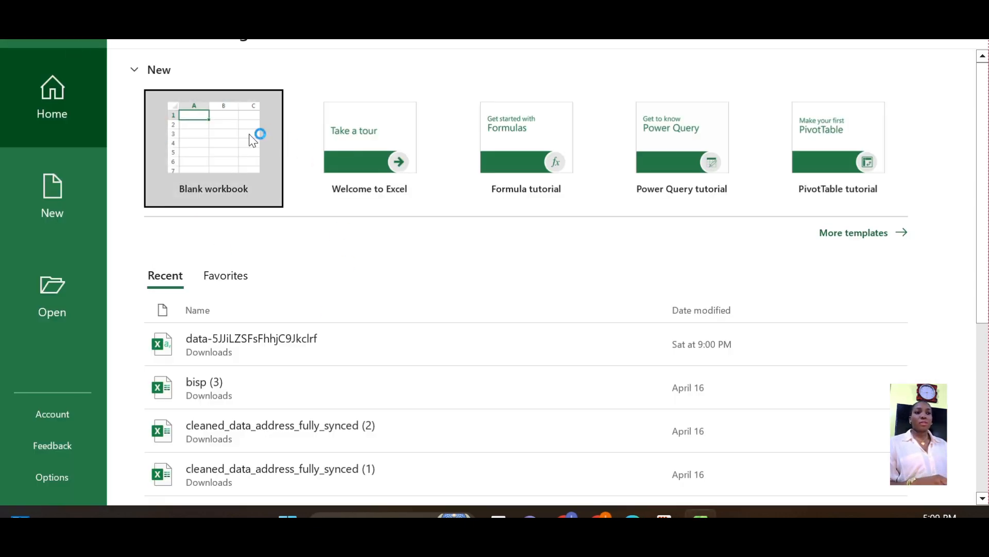
pyautogui.click(252, 140)
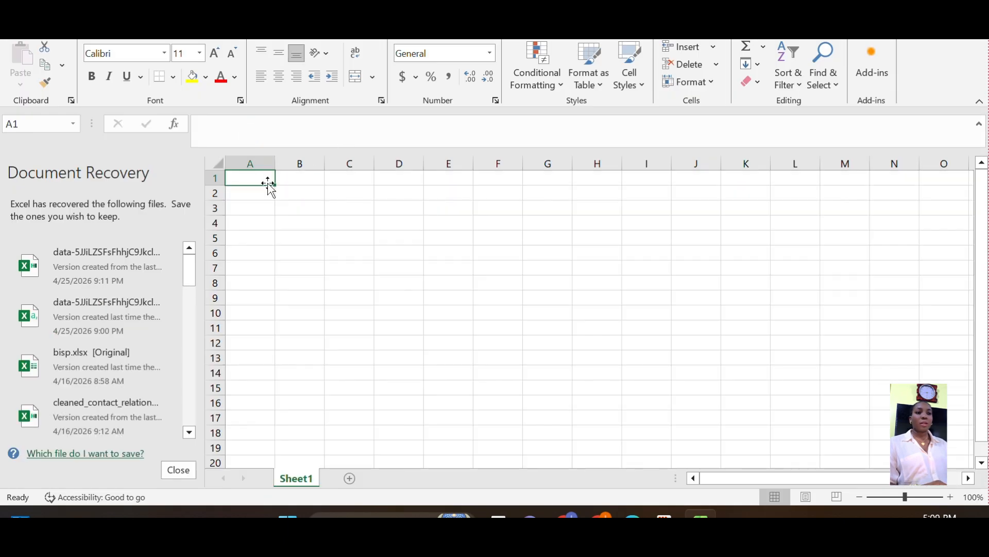
# Enter the column headers 'First name' in A1 and 'Last name' in B1
pyautogui.click(269, 183)
pyautogui.write('Fi')
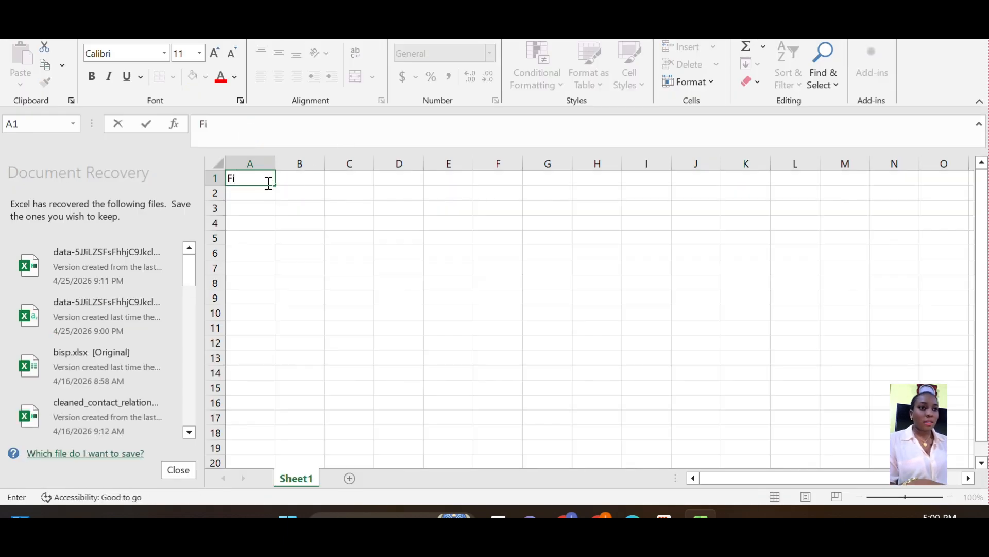
pyautogui.write('rst name')
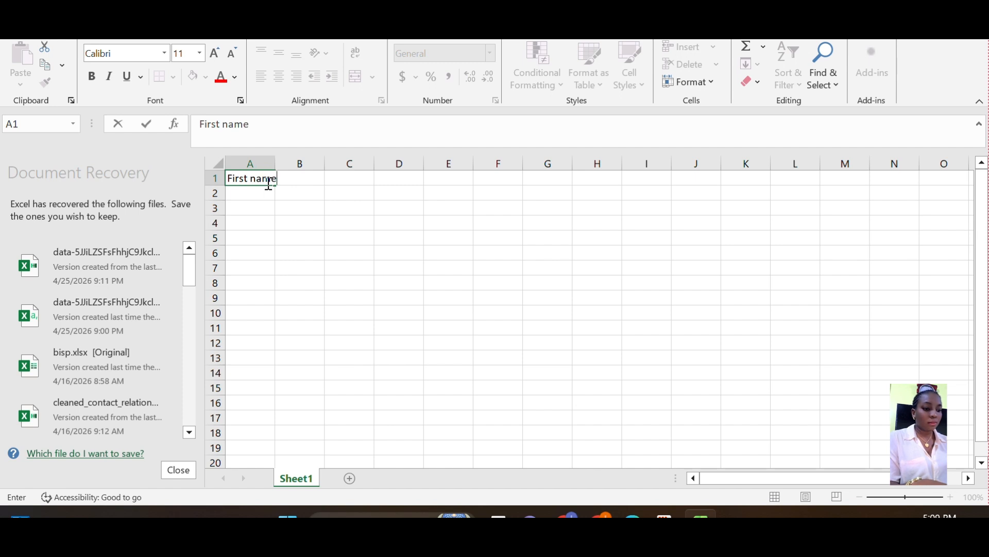
pyautogui.press('Tab')
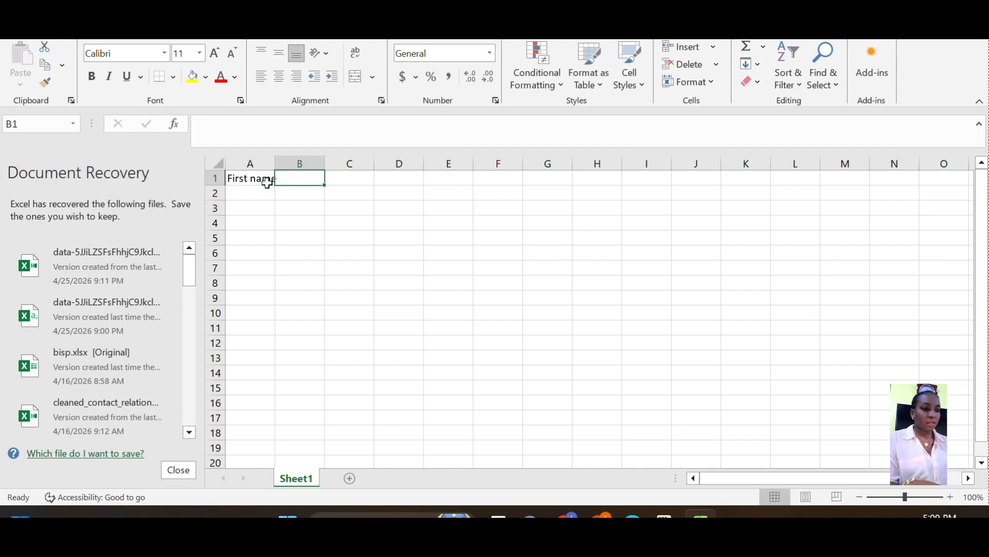
pyautogui.write('La')
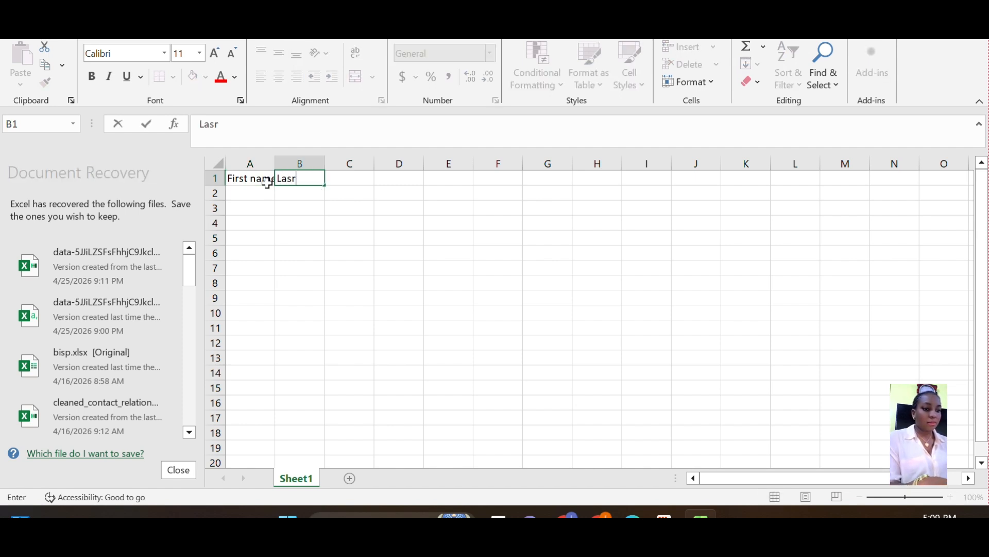
pyautogui.write('st nmae')
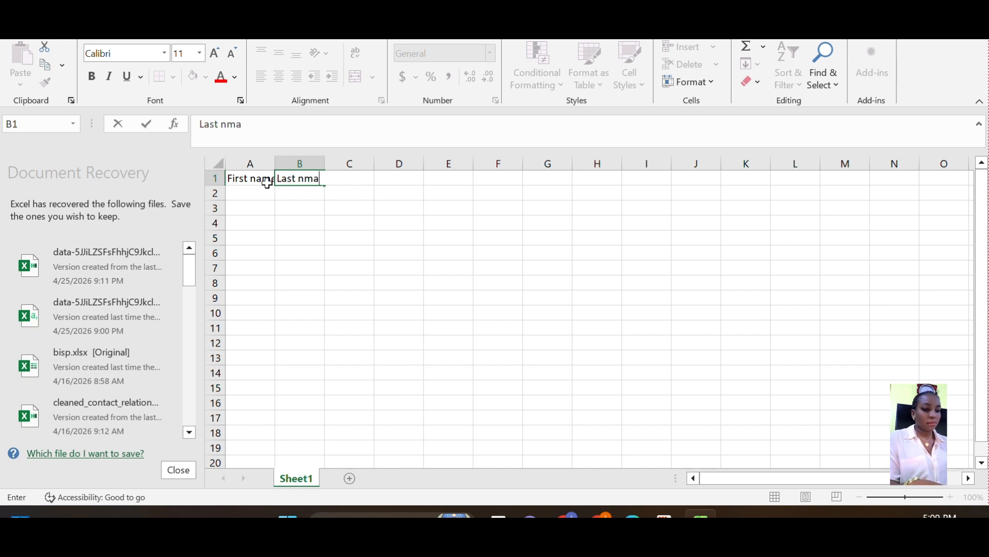
pyautogui.press('BackSpace')
pyautogui.press('BackSpace')
pyautogui.press('BackSpace')
pyautogui.write('a')
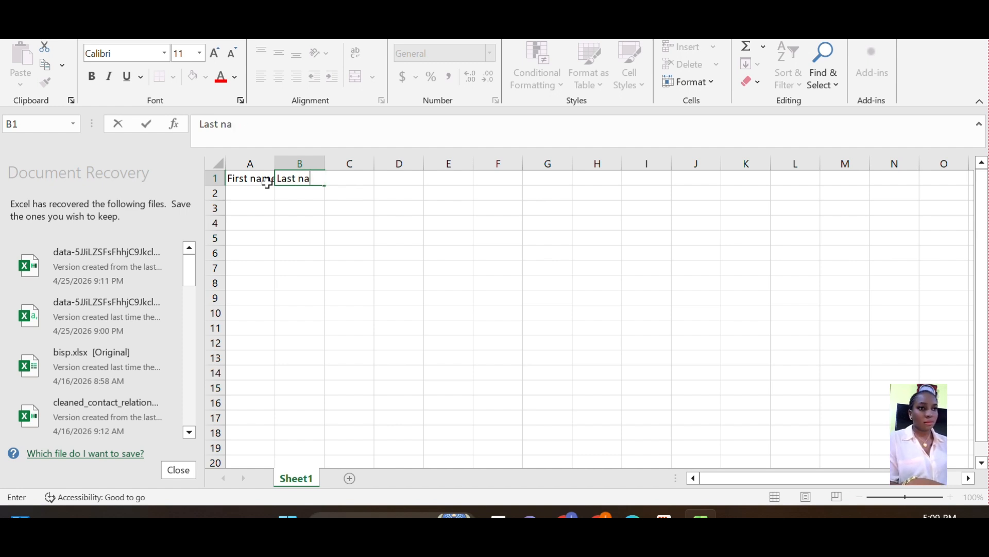
pyautogui.write('me')
pyautogui.click(256, 194)
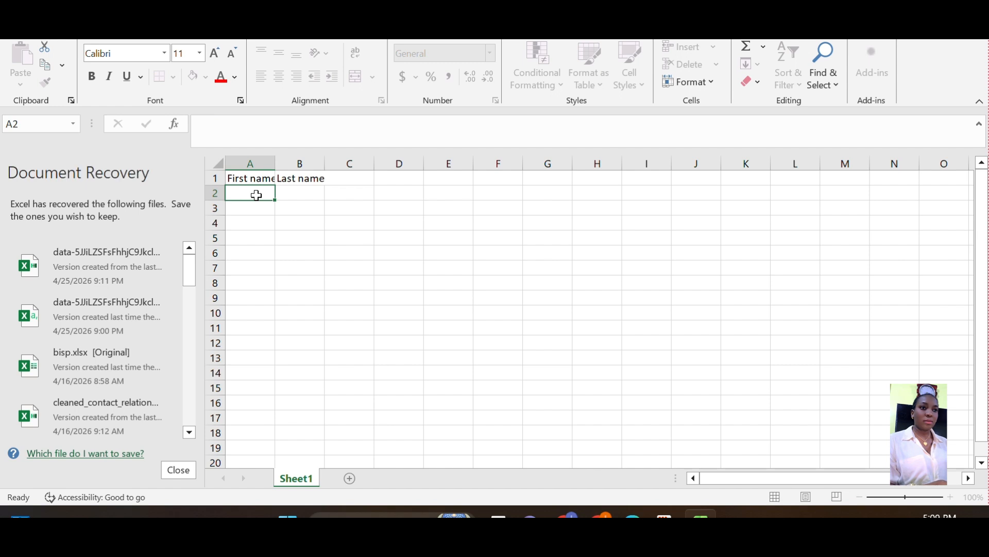
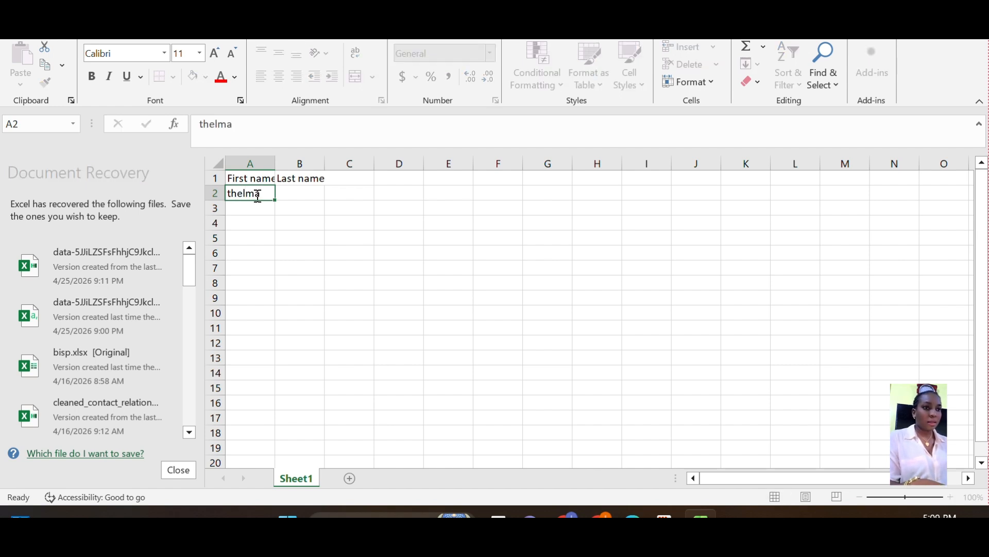
# Fill in both users' first and last names and the second user's e-mail address
pyautogui.press('Tab')
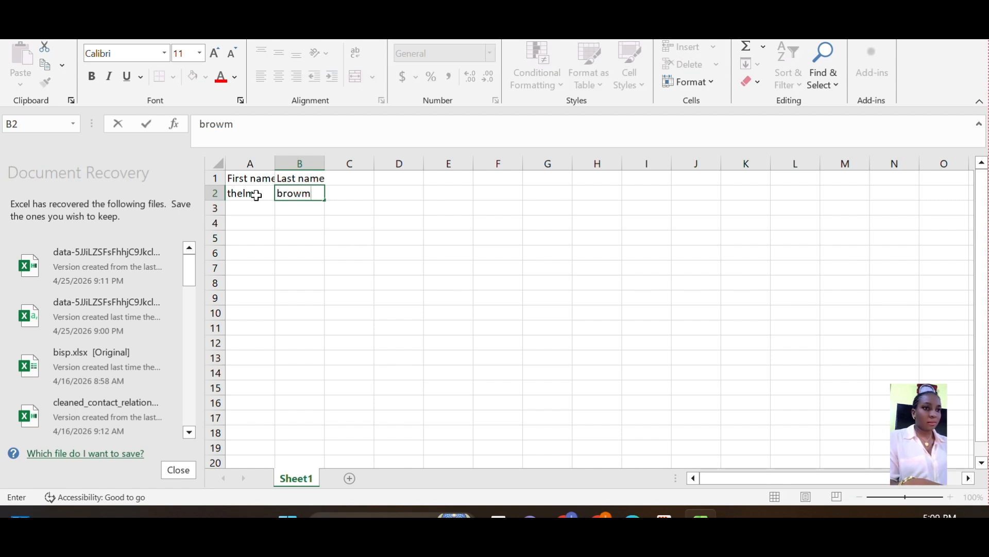
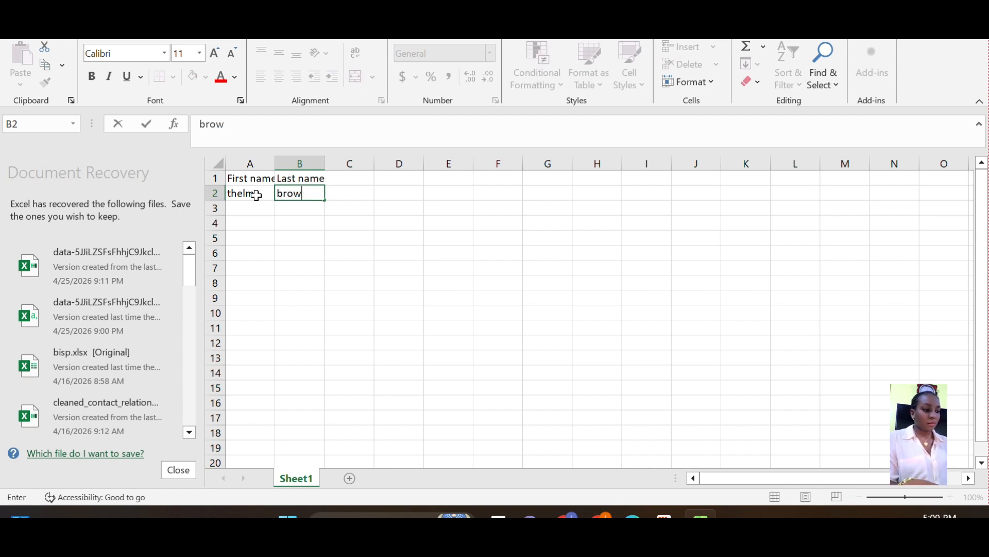
pyautogui.press('Return')
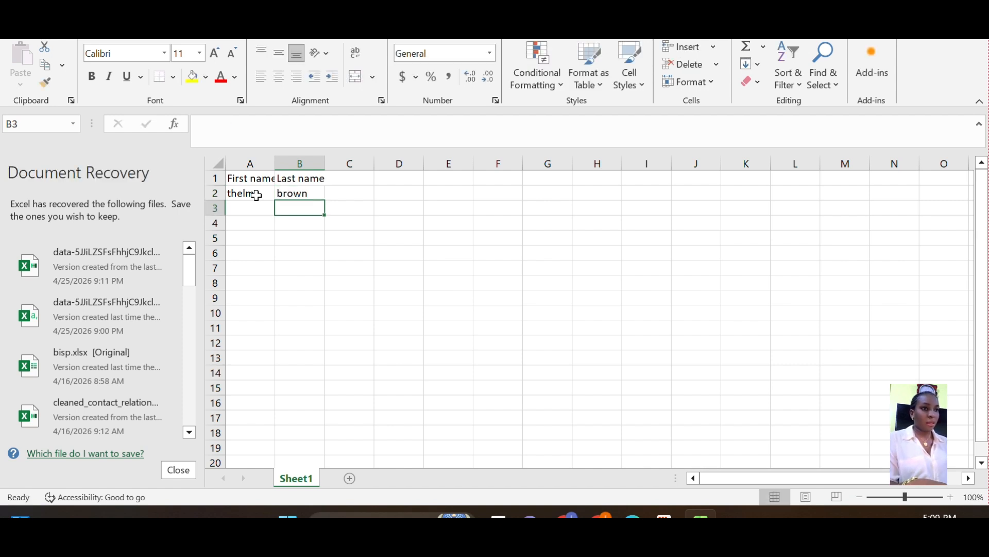
pyautogui.press('Left')
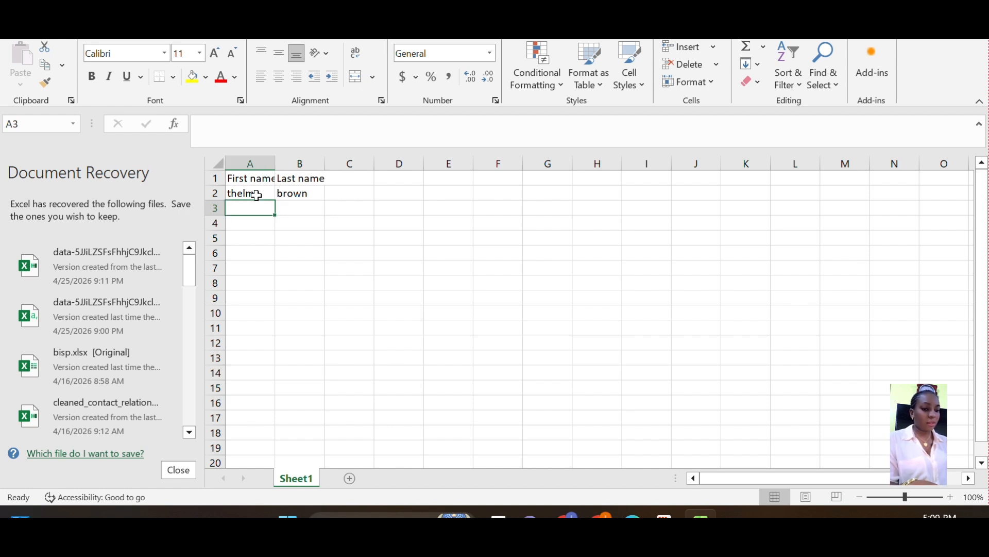
pyautogui.press('Tab')
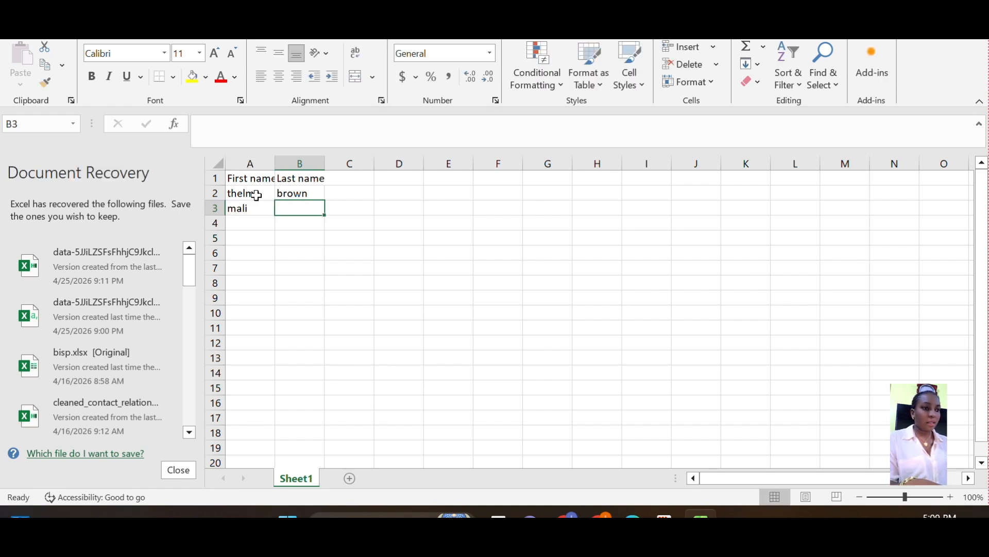
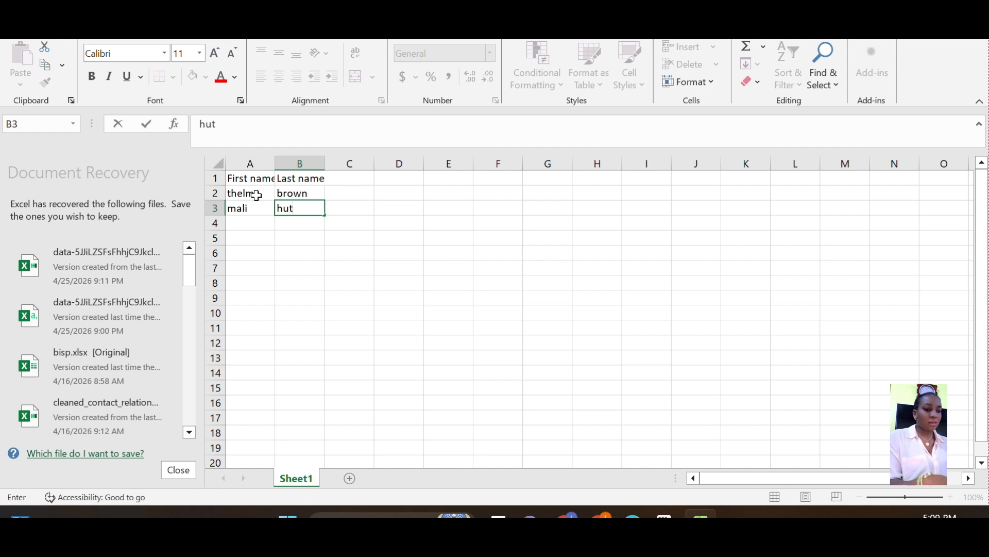
pyautogui.press('Tab')
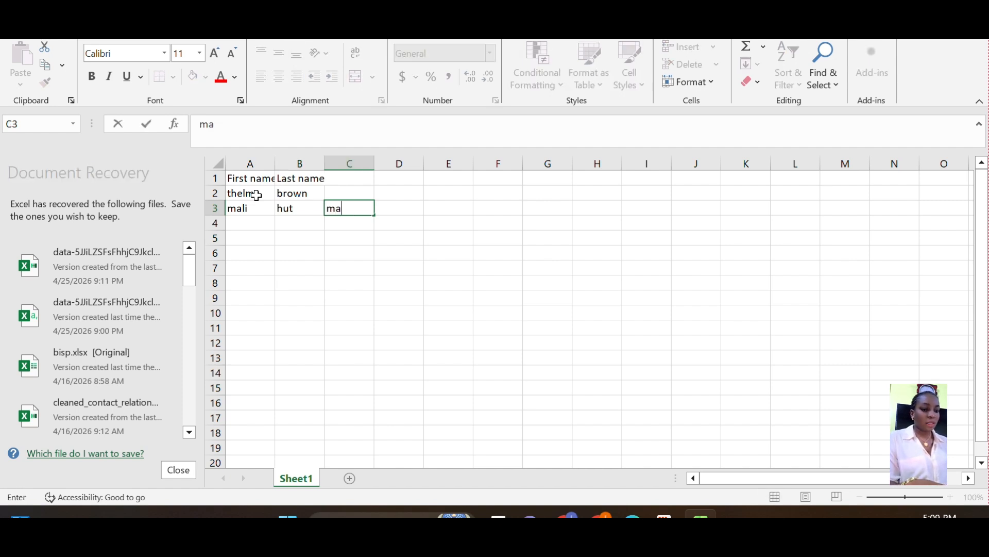
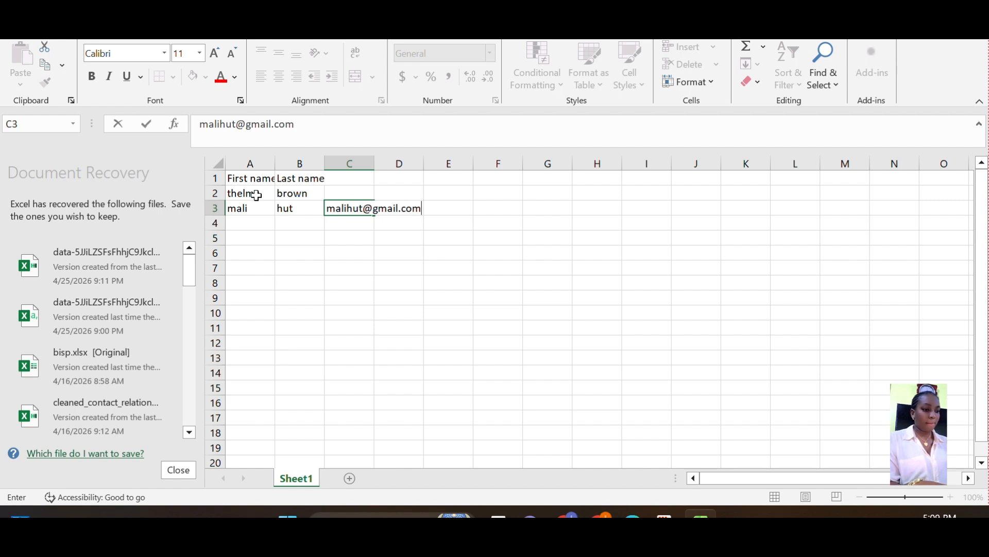
pyautogui.click(345, 192)
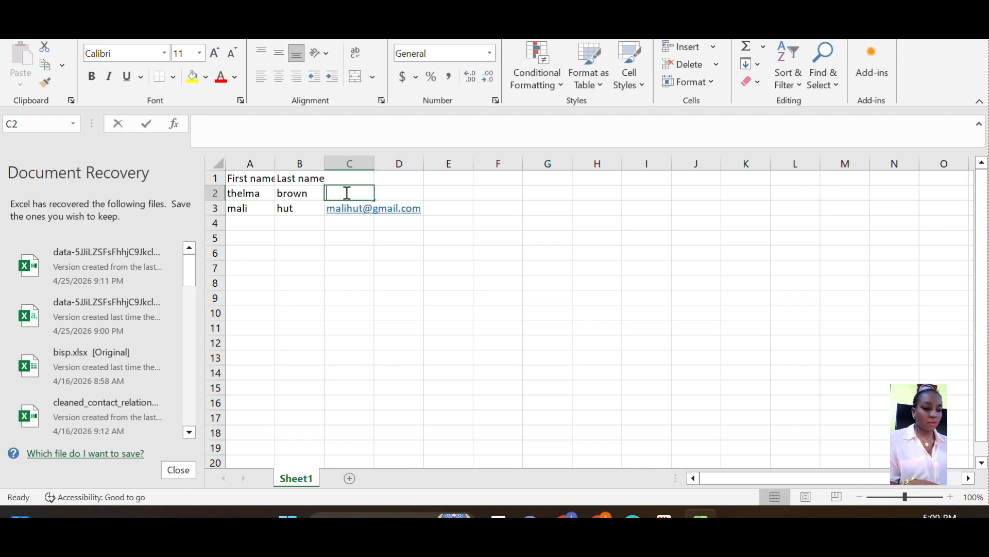
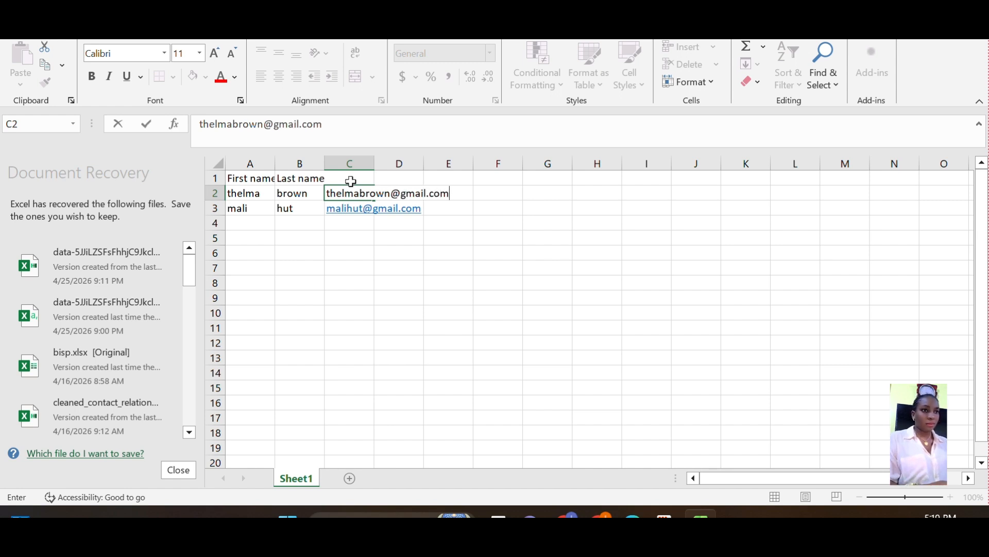
# Enter the first user's e-mail in C2 and the 'Email' header in C1
pyautogui.click(350, 181)
pyautogui.write('Email')
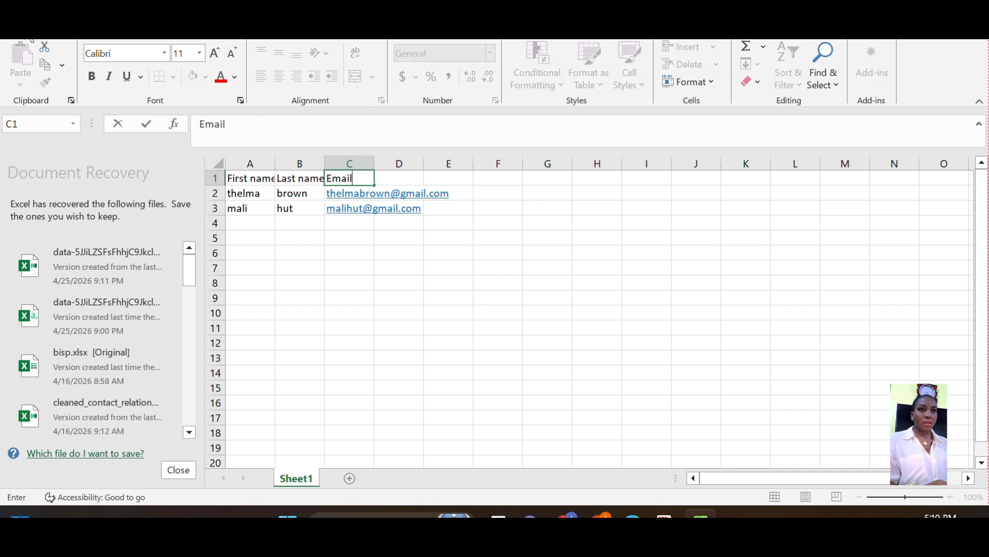
pyautogui.click(19, 27)
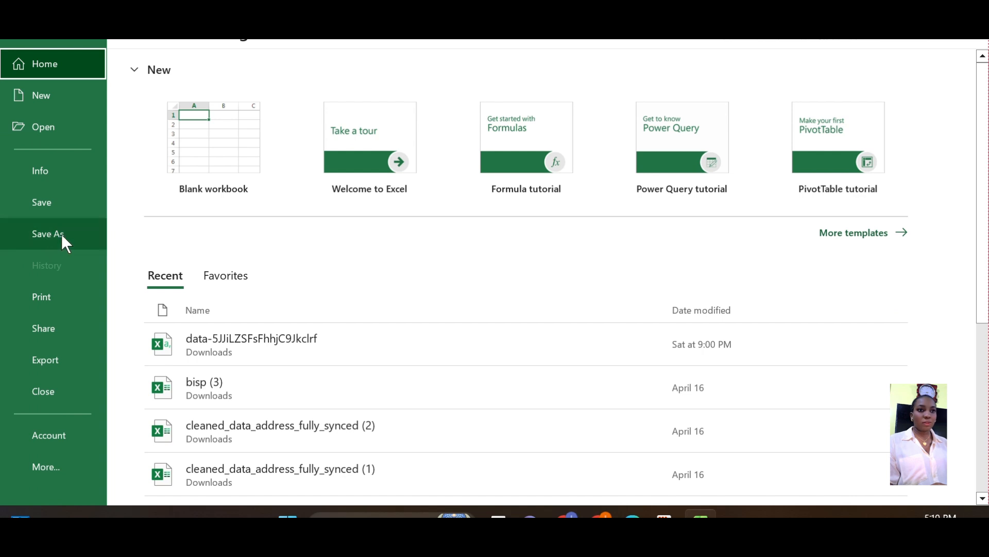
# Save the workbook to Documents as the Excel Workbook 'Import Users sample'
pyautogui.click(64, 233)
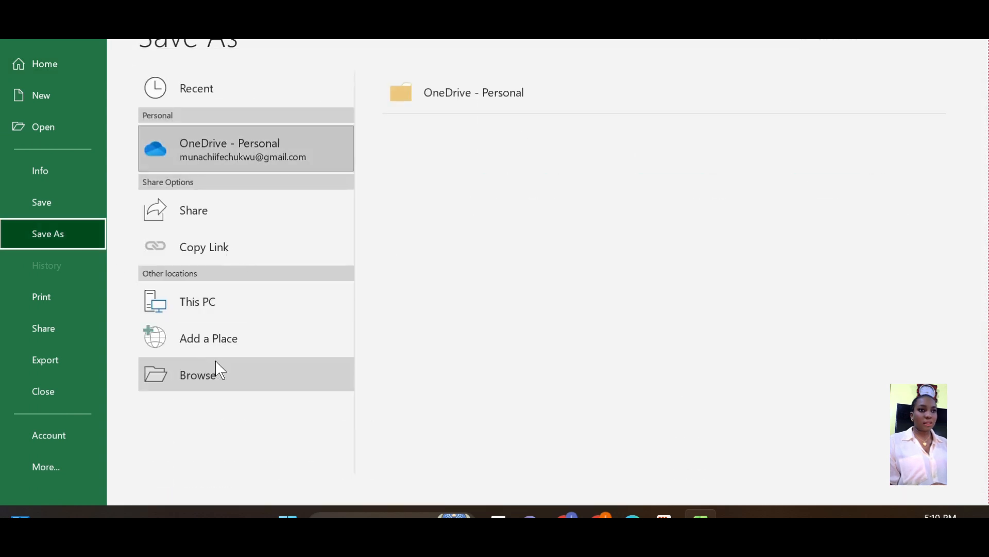
pyautogui.click(236, 387)
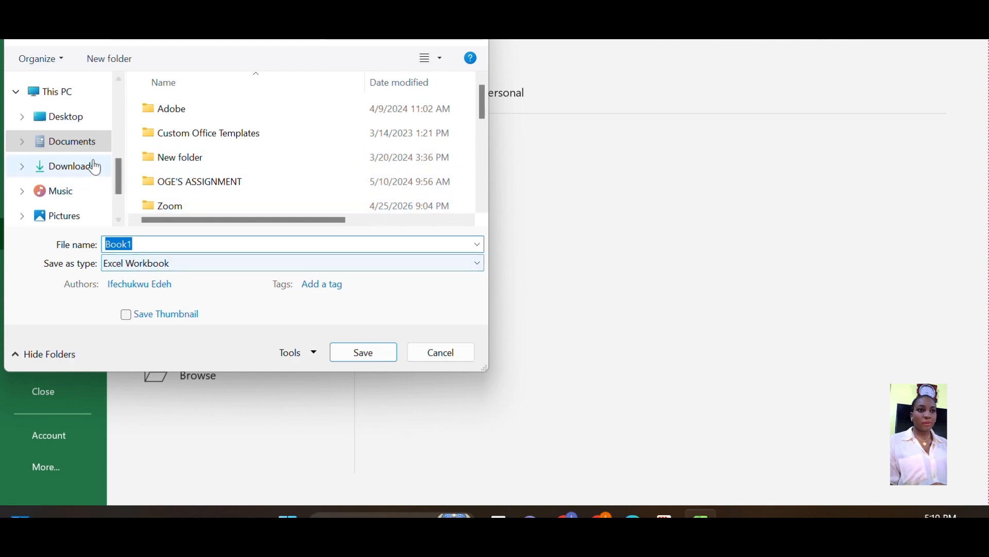
pyautogui.click(193, 244)
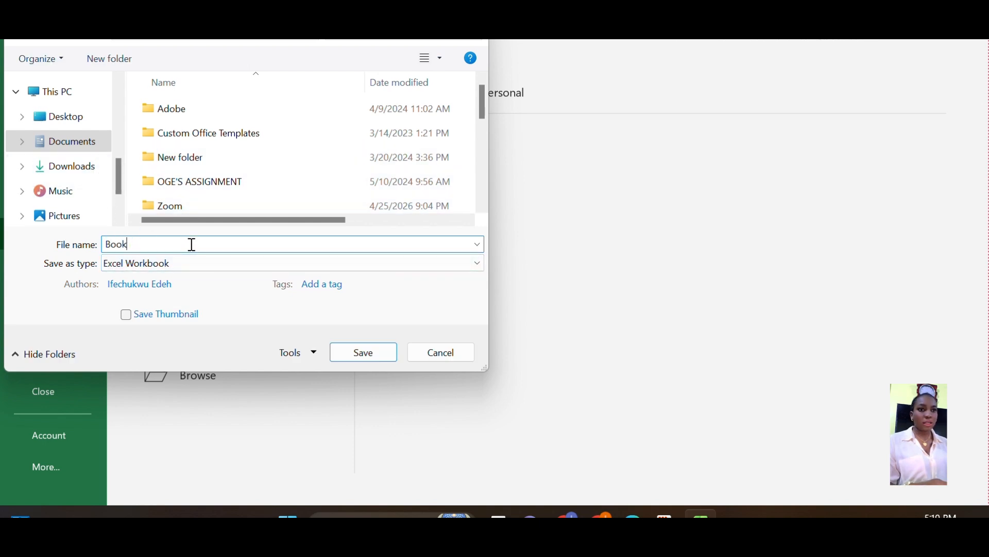
pyautogui.press('BackSpace')
pyautogui.press('BackSpace')
pyautogui.press('BackSpace')
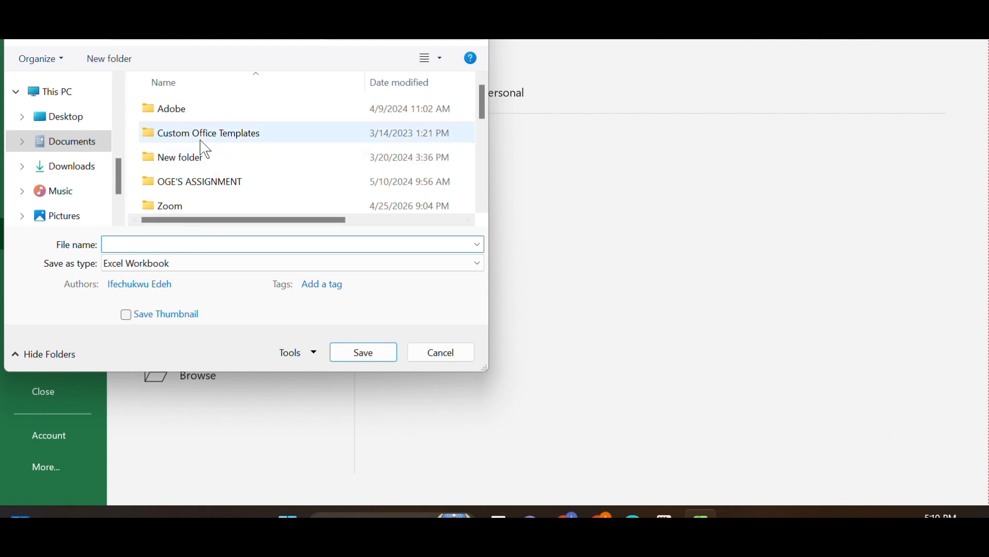
pyautogui.click(375, 40)
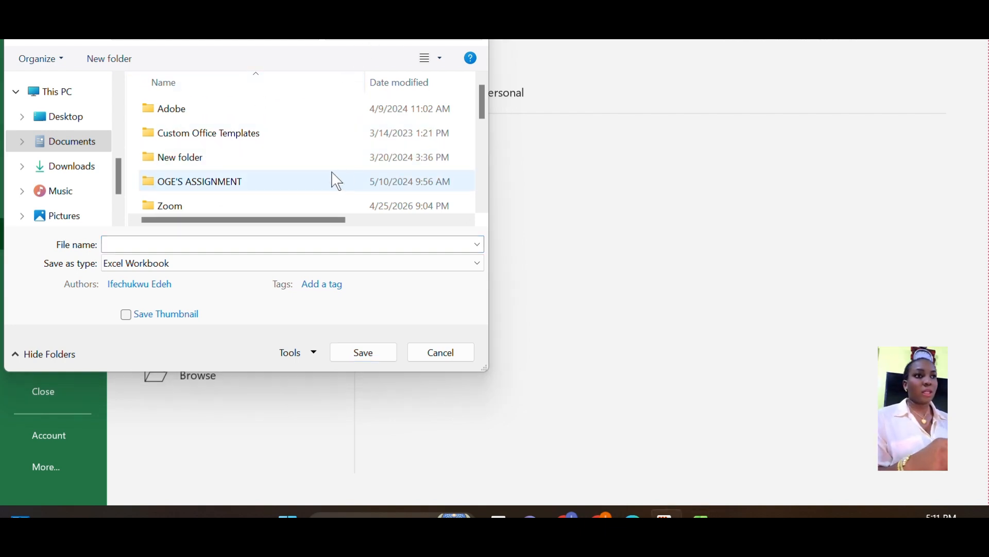
pyautogui.click(272, 241)
pyautogui.write('Import Users sample')
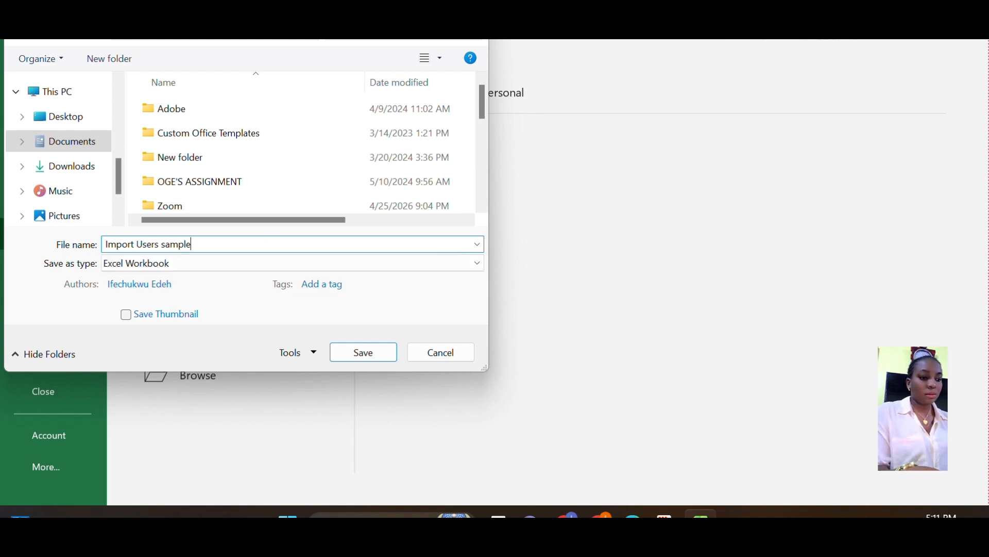
pyautogui.click(375, 357)
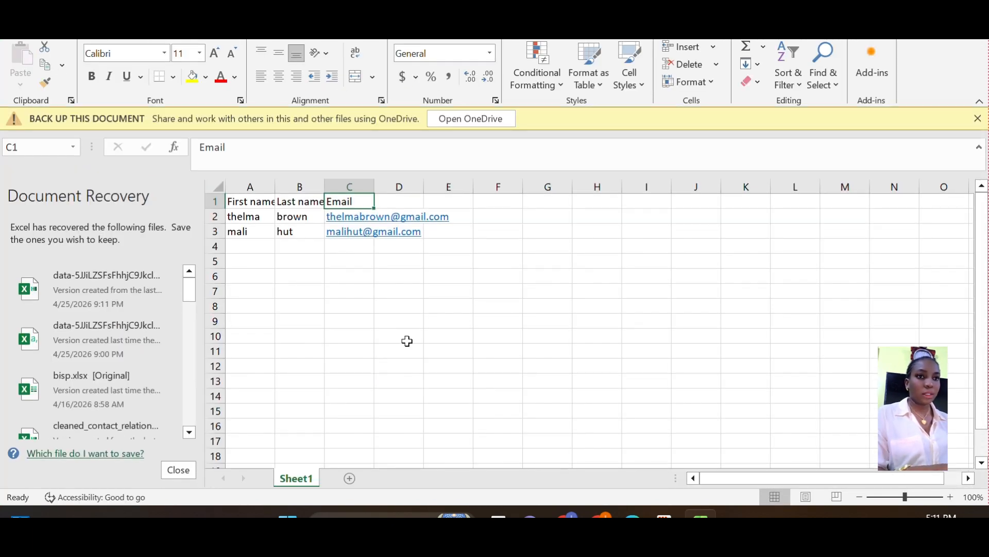
# Upload 'Import Users sample.xlsx' from Documents as the users file in HubSpot's import wizard
pyautogui.click(595, 516)
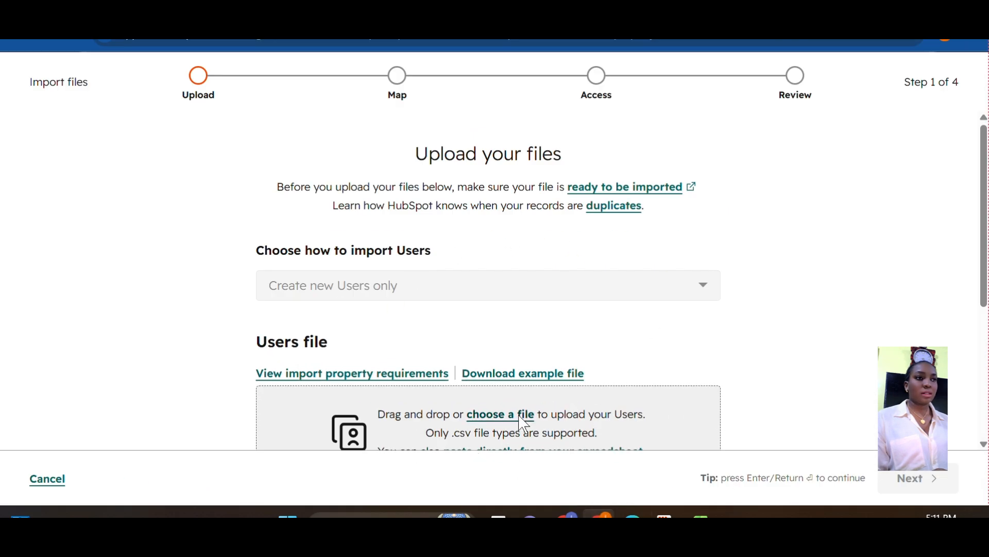
pyautogui.click(523, 420)
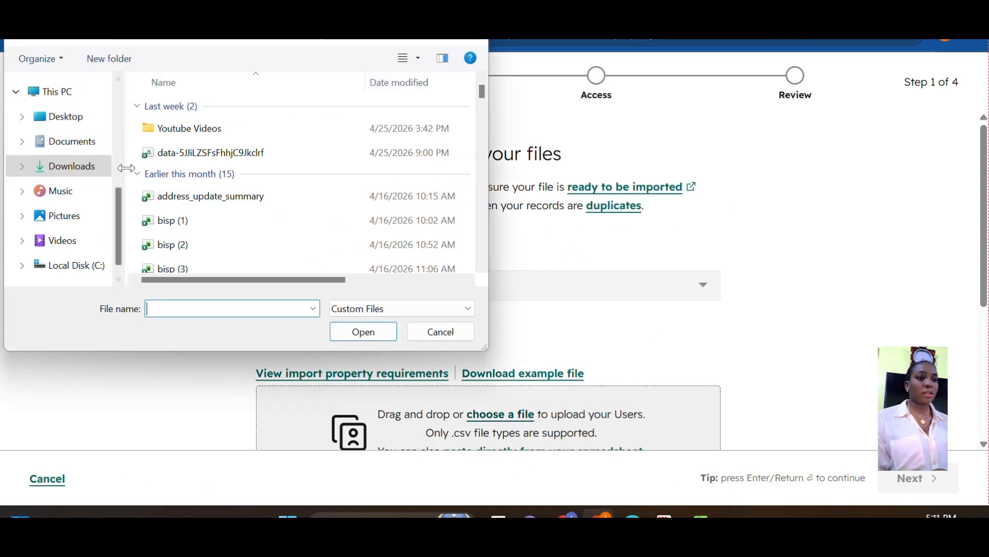
pyautogui.click(90, 150)
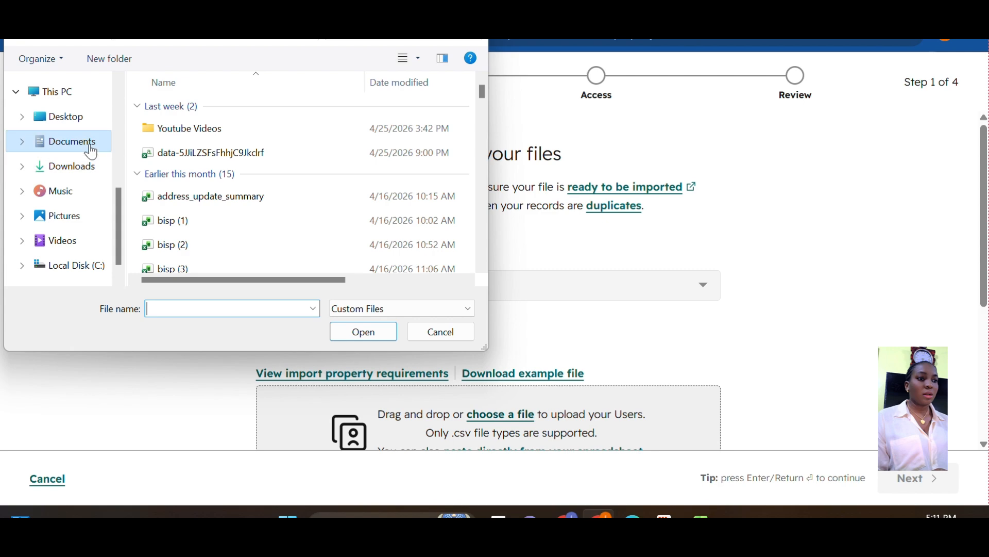
pyautogui.click(223, 308)
pyautogui.write('impo')
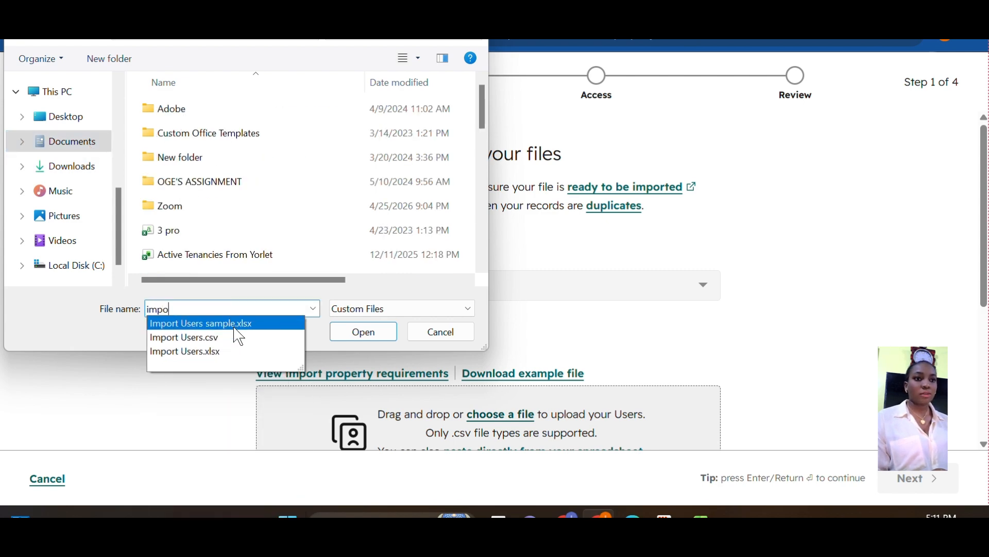
pyautogui.click(234, 327)
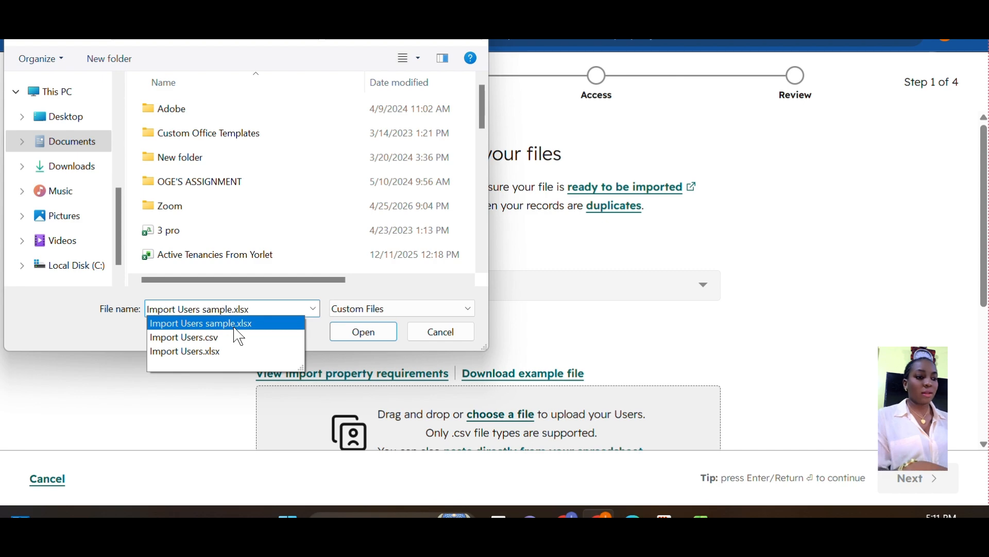
pyautogui.click(373, 333)
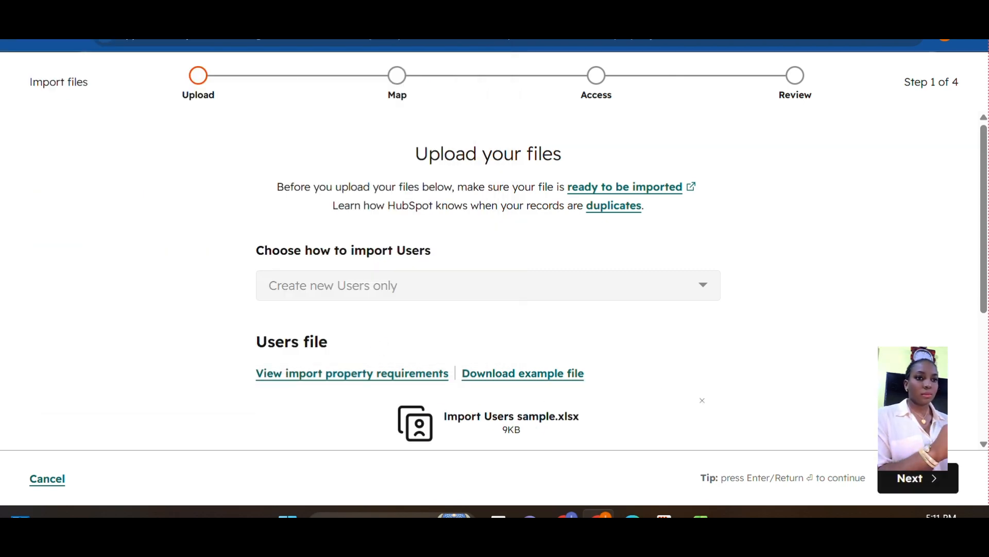
# Try to continue past the upload step, which is rejected as an unsupported file format
pyautogui.moveTo(984, 299); pyautogui.dragTo(984, 424)
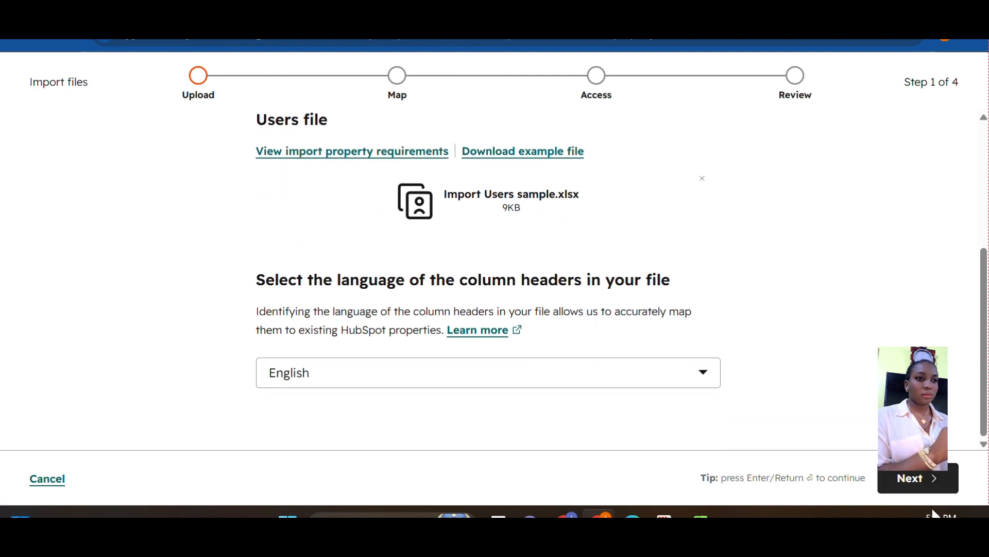
pyautogui.click(926, 486)
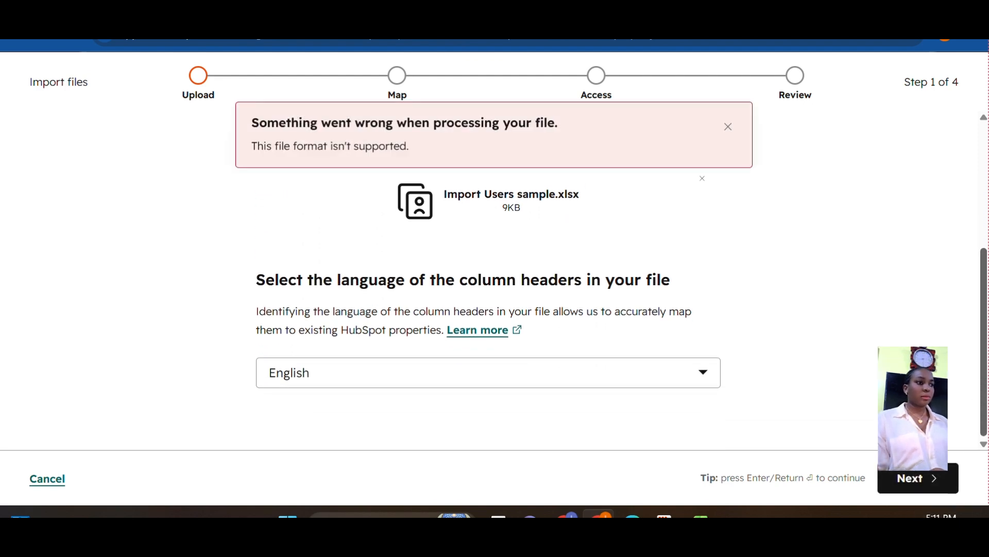
pyautogui.scroll(4, 489, 304)
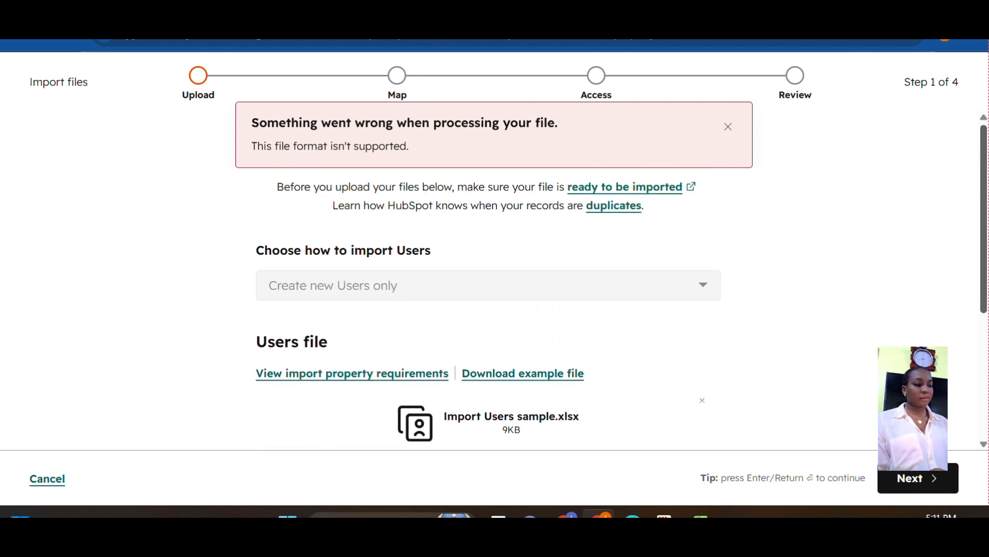
pyautogui.scroll(-4, 488, 304)
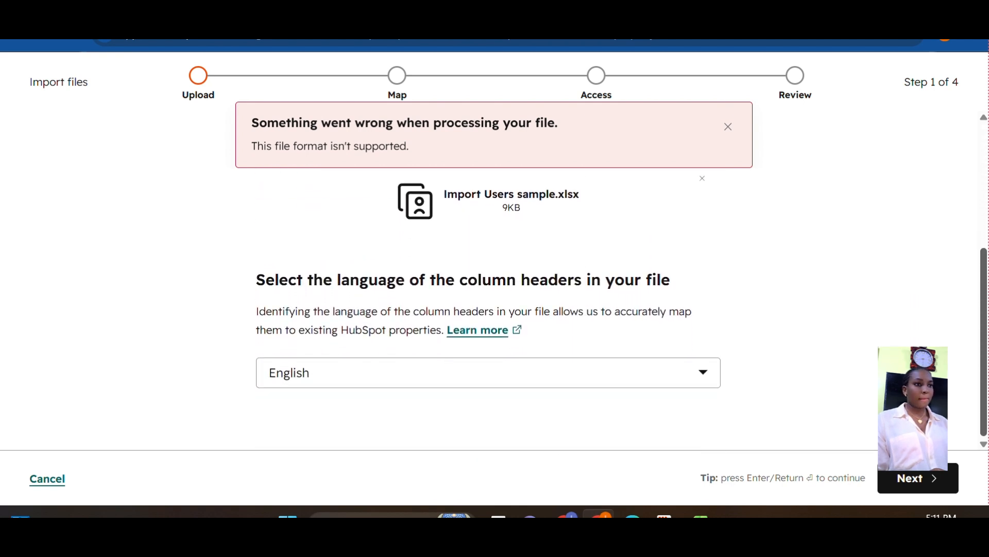
pyautogui.click(928, 493)
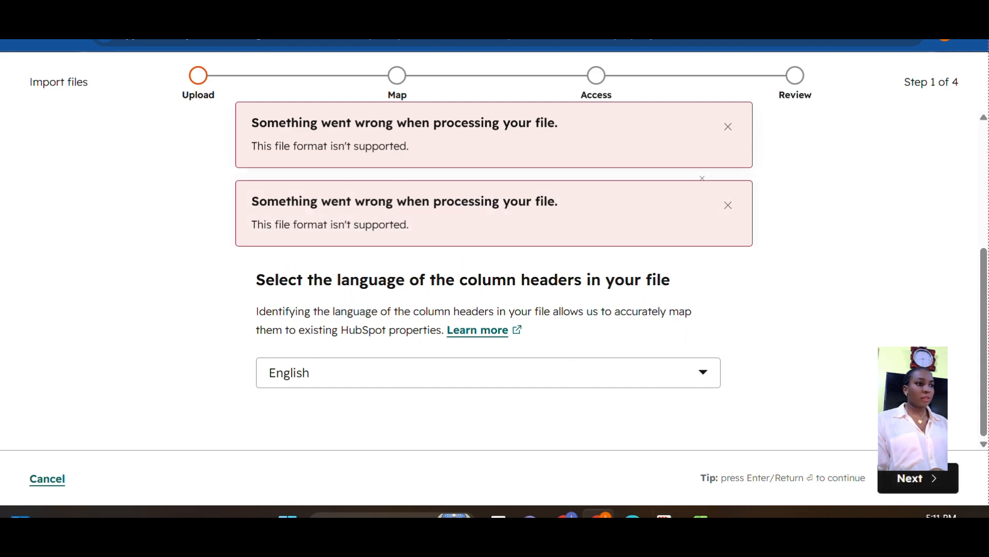
# Save another copy of the sheet as CSV (Comma delimited) named 'Import Users sample' in Downloads
pyautogui.click(701, 516)
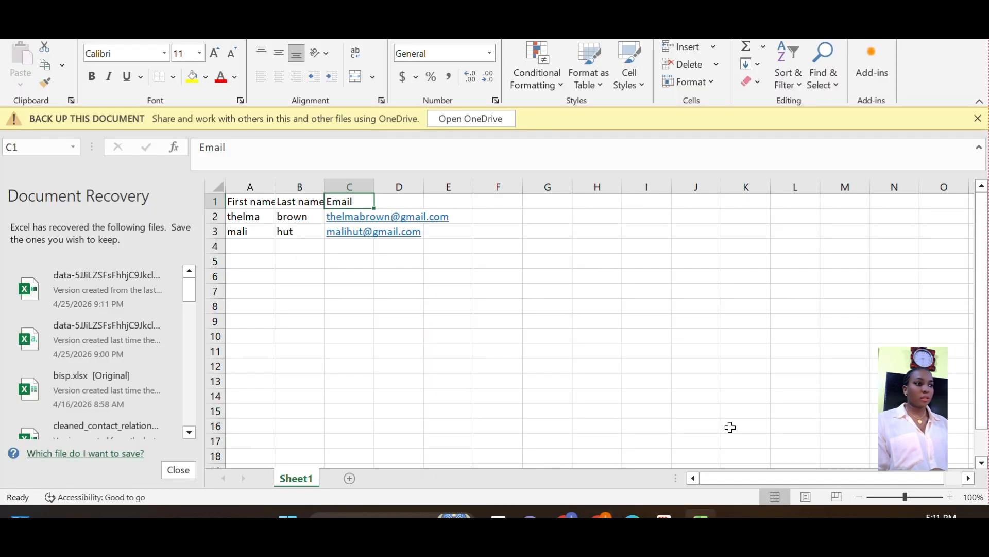
pyautogui.click(18, 25)
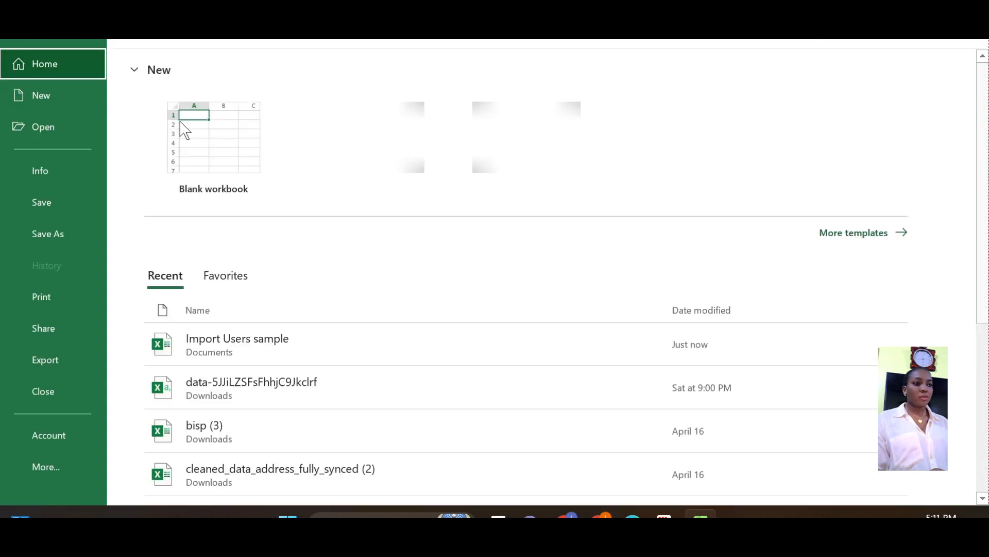
pyautogui.click(73, 233)
pyautogui.click(254, 388)
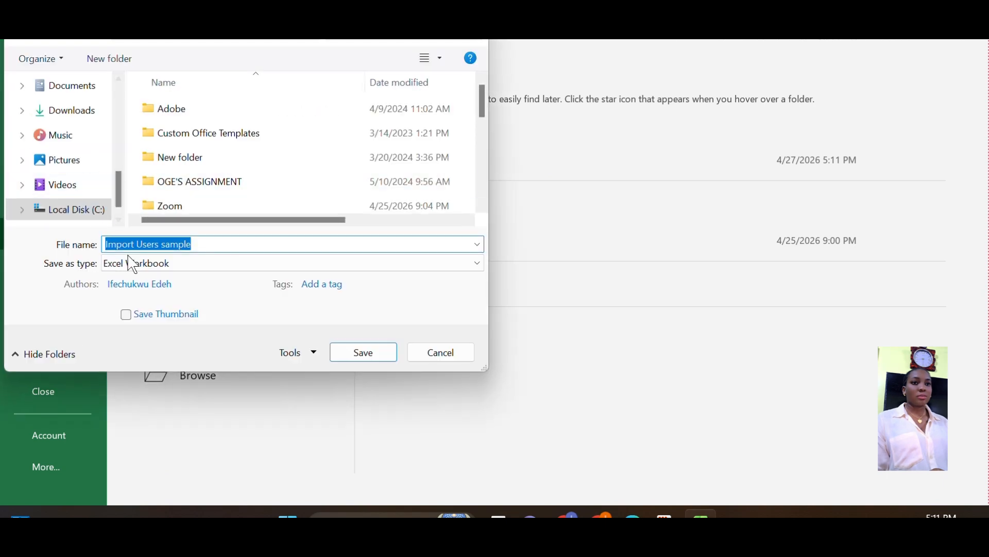
pyautogui.click(213, 268)
pyautogui.scroll(-2, 213, 273)
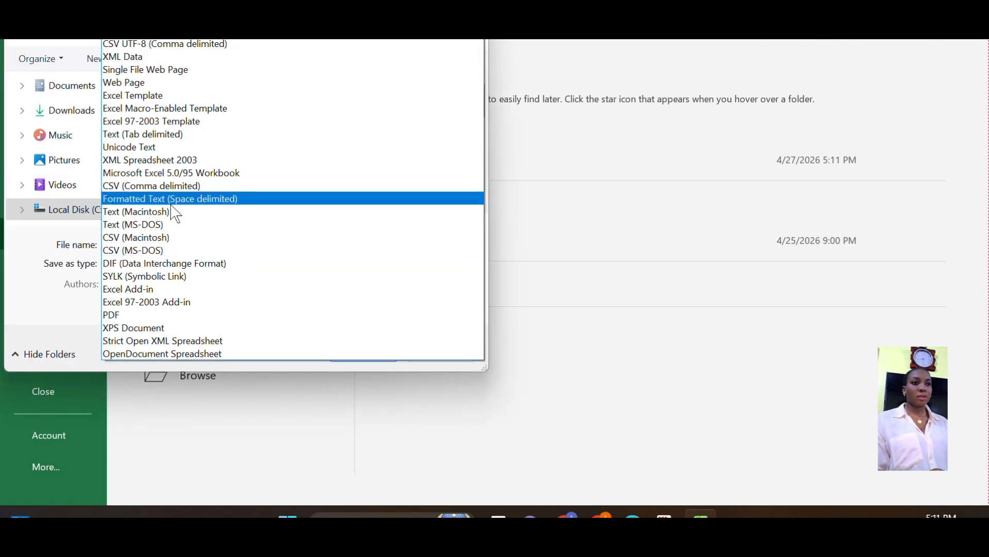
pyautogui.click(190, 185)
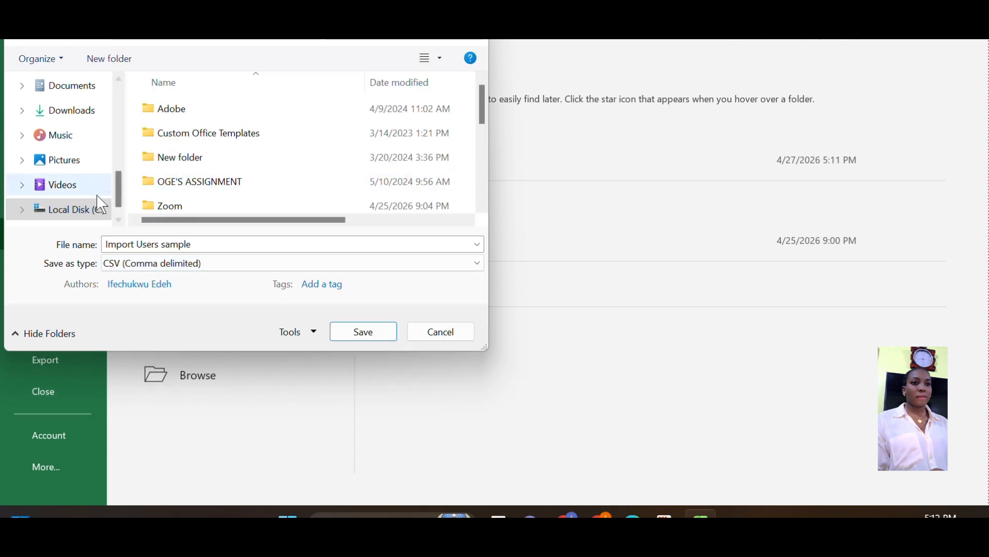
pyautogui.click(78, 114)
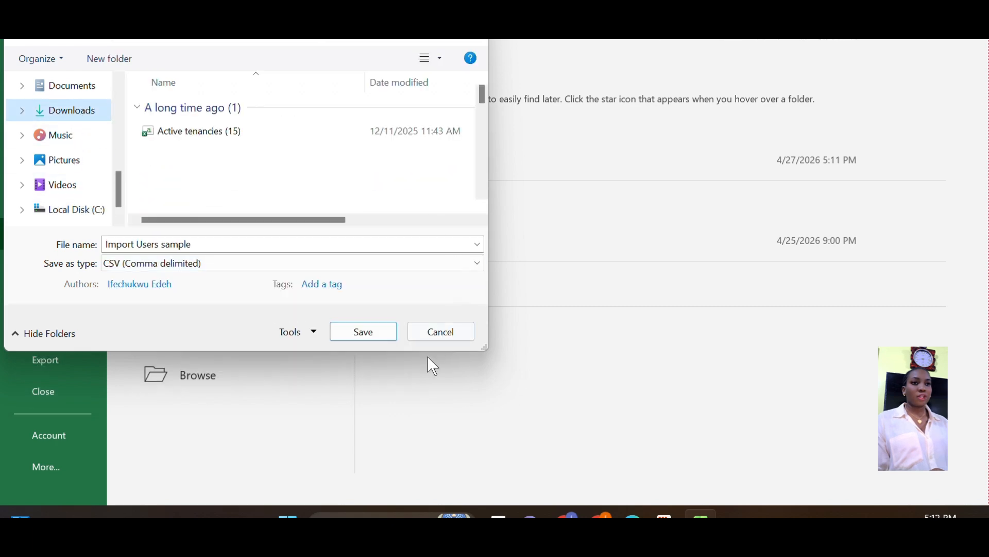
pyautogui.click(370, 334)
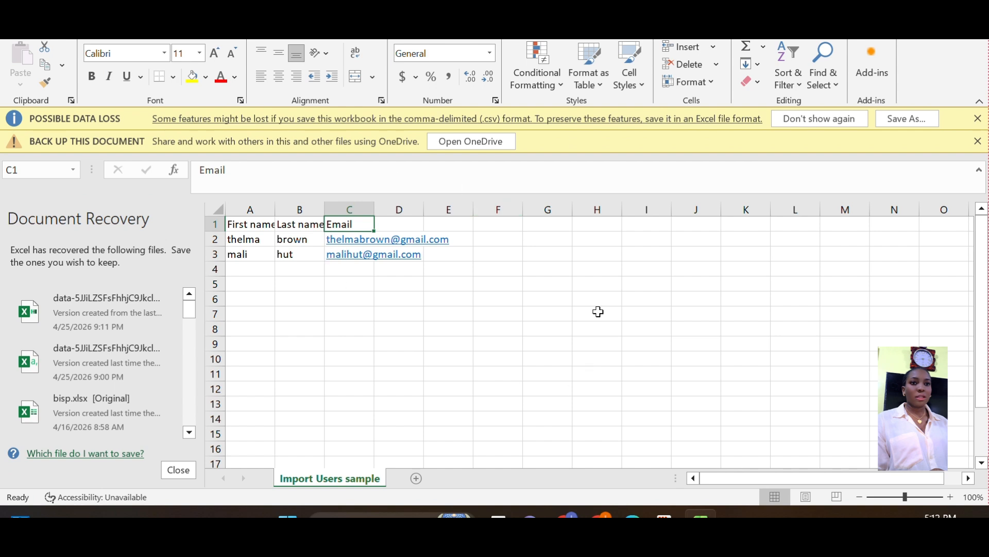
pyautogui.click(613, 510)
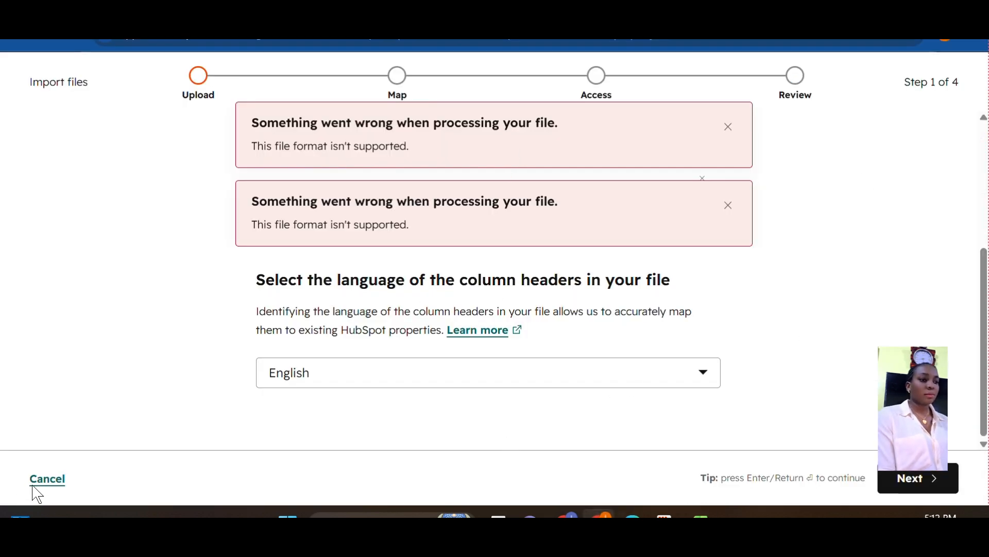
# Cancel the failed import and start a new import via Add users > Import
pyautogui.click(50, 490)
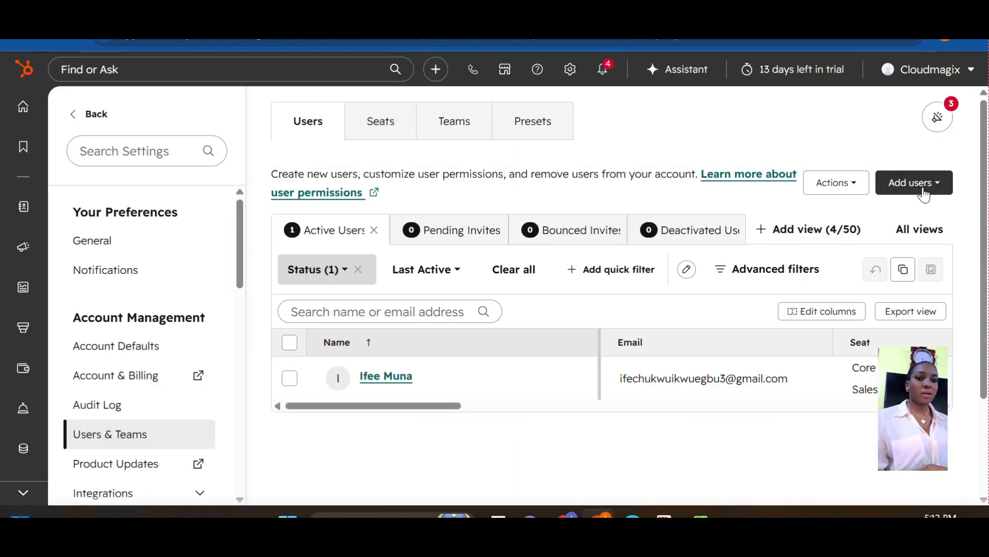
pyautogui.click(920, 189)
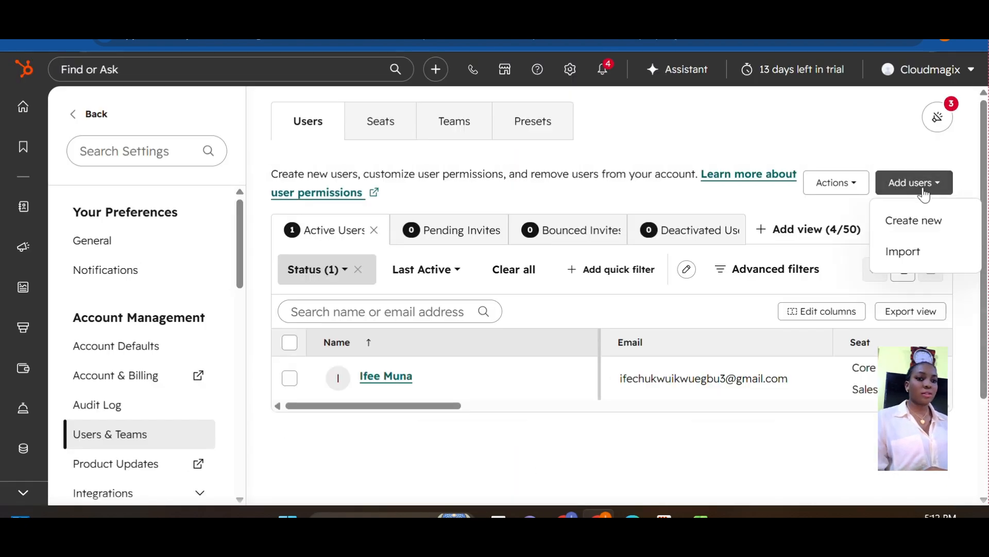
pyautogui.click(908, 264)
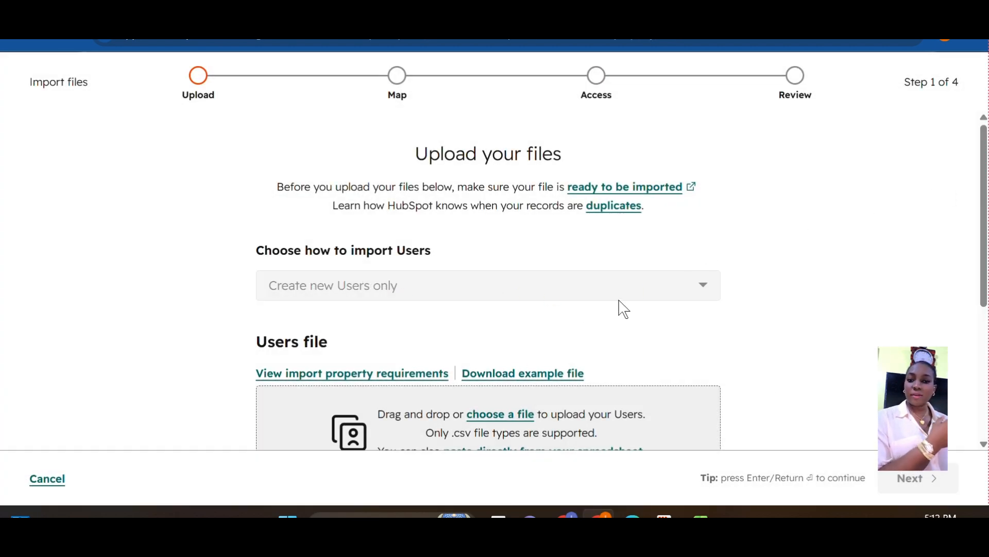
pyautogui.scroll(-3, 761, 289)
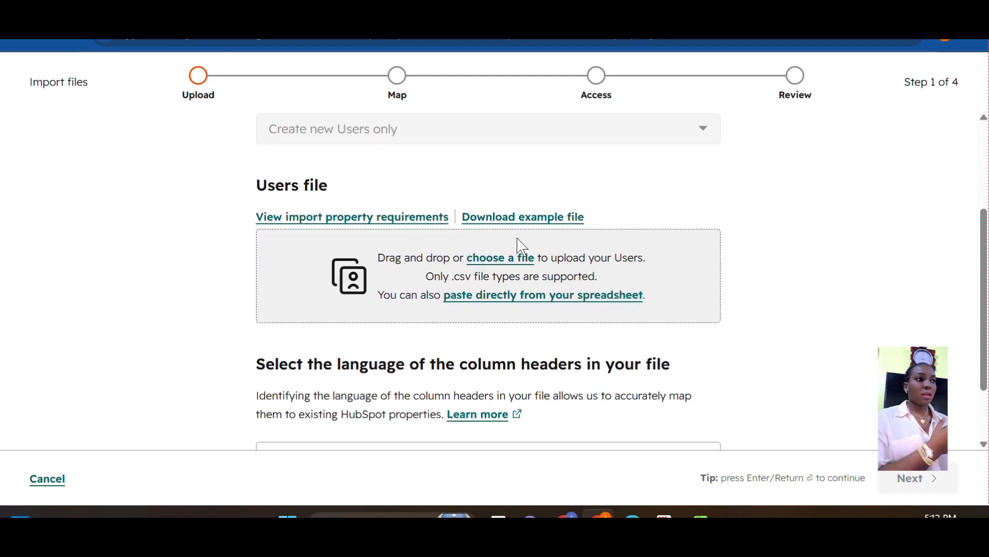
# Upload 'Import Users sample.csv' from Downloads and continue to the Map step
pyautogui.click(509, 259)
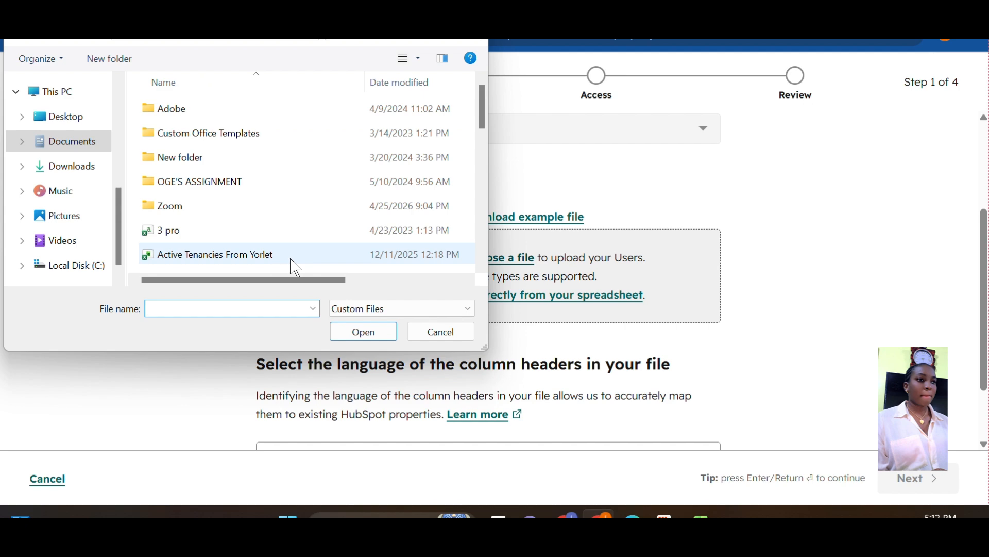
pyautogui.click(87, 167)
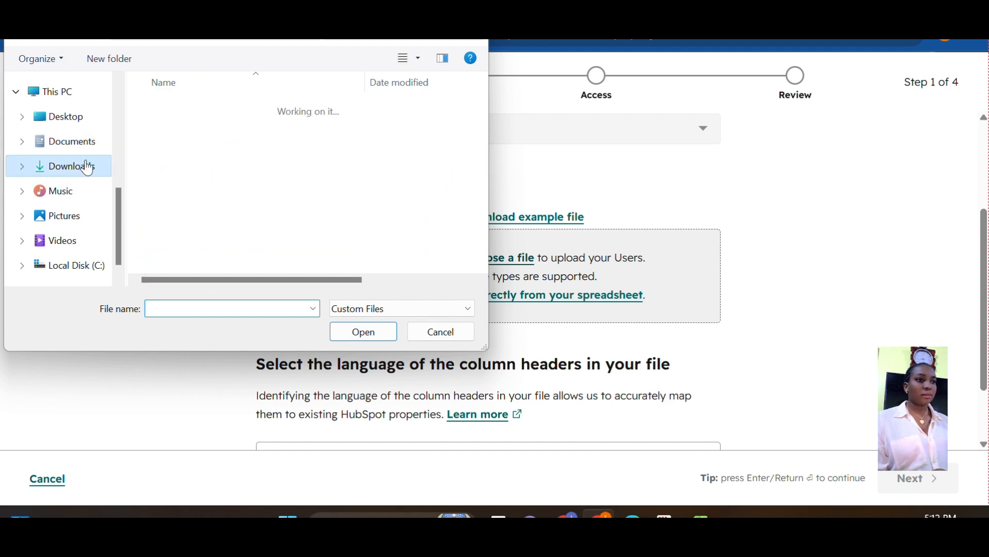
pyautogui.click(240, 137)
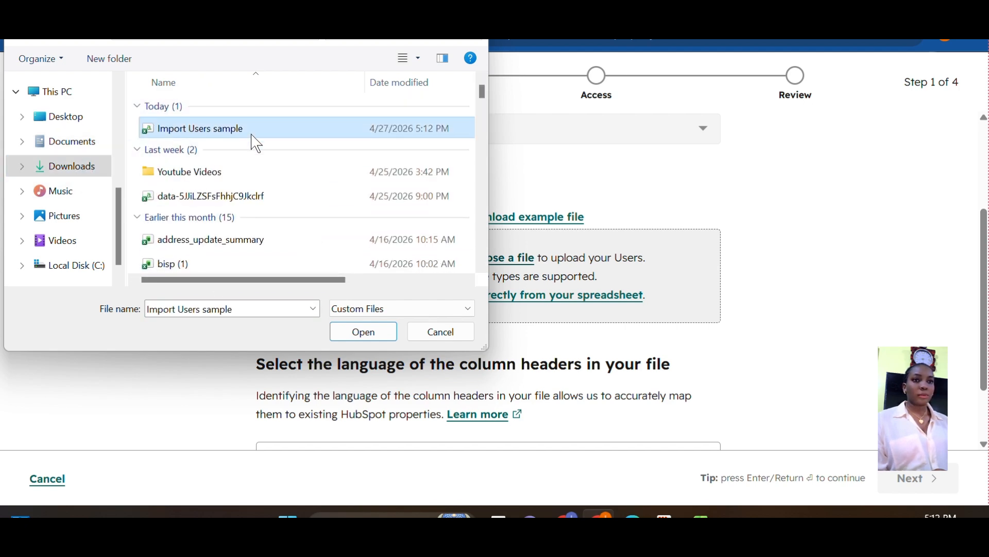
pyautogui.click(372, 332)
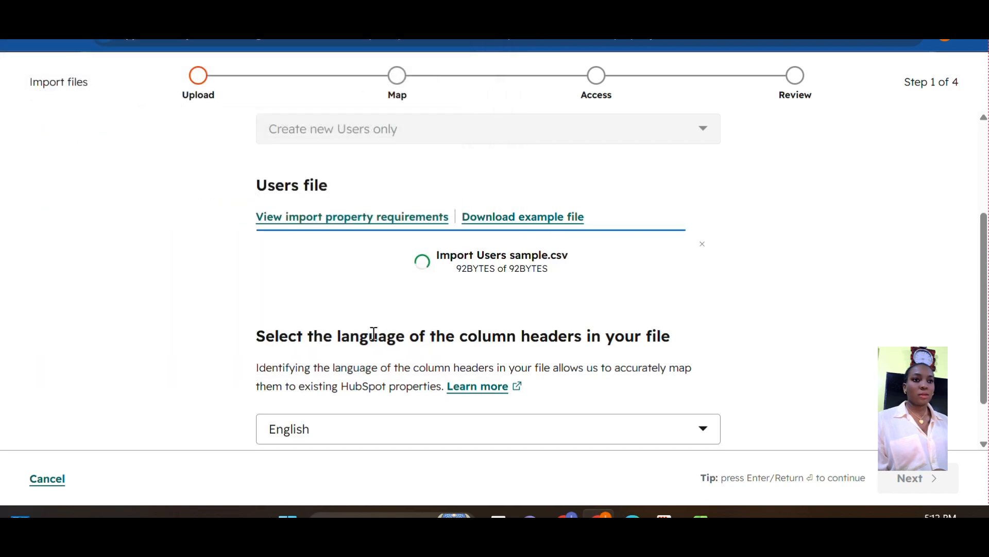
pyautogui.scroll(-2, 986, 234)
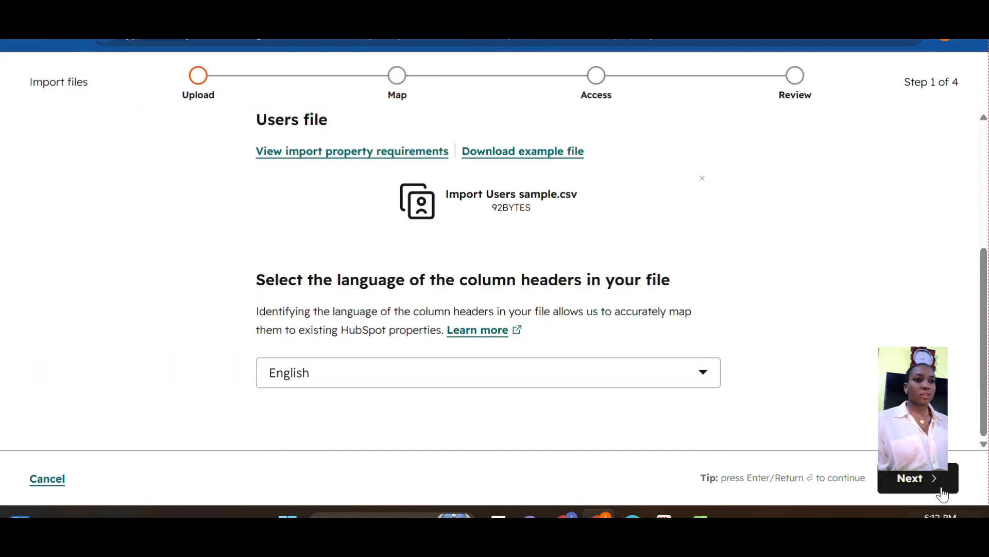
pyautogui.click(931, 479)
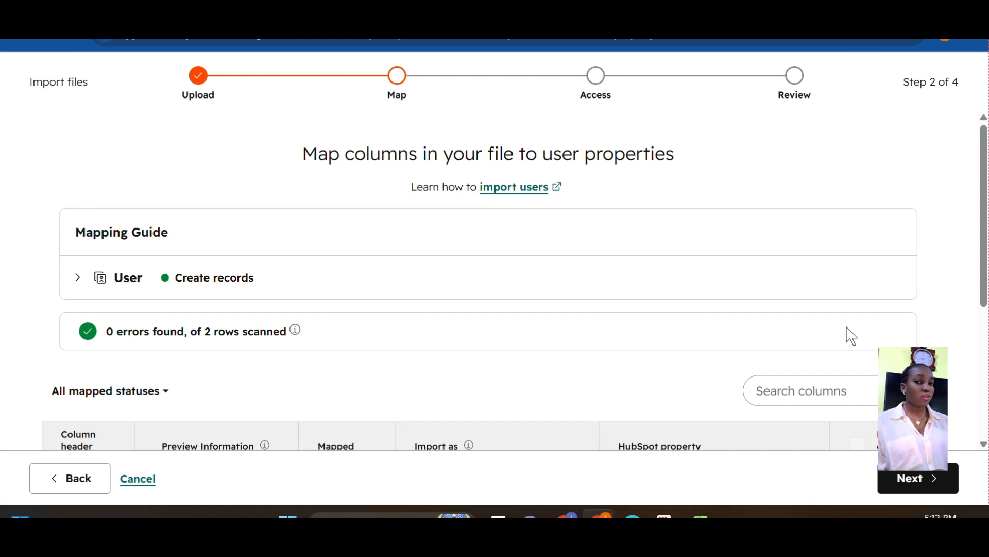
# Check the First Name, Last Name and Email column mappings, then advance to the Access step
pyautogui.scroll(-3, 464, 279)
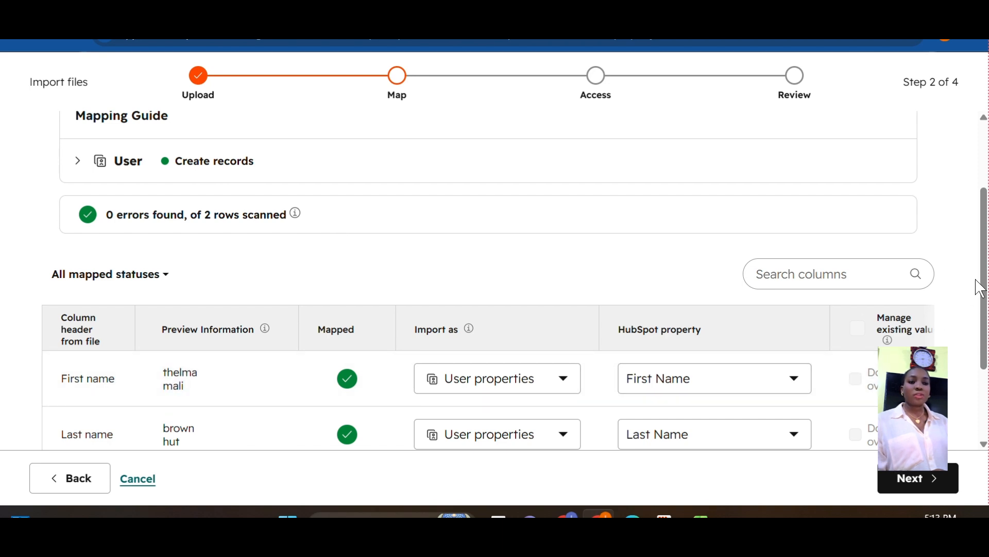
pyautogui.scroll(-2, 466, 302)
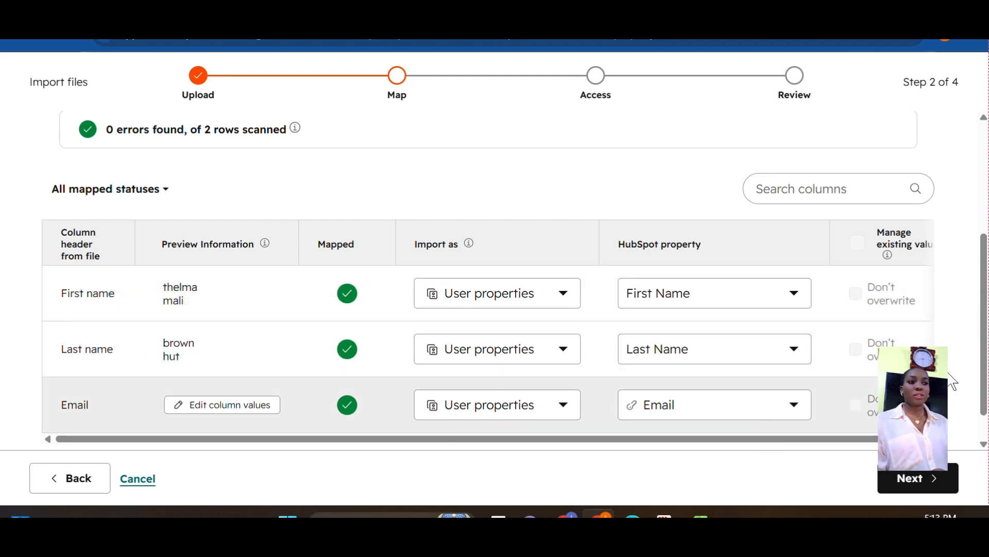
pyautogui.scroll(-1, 980, 354)
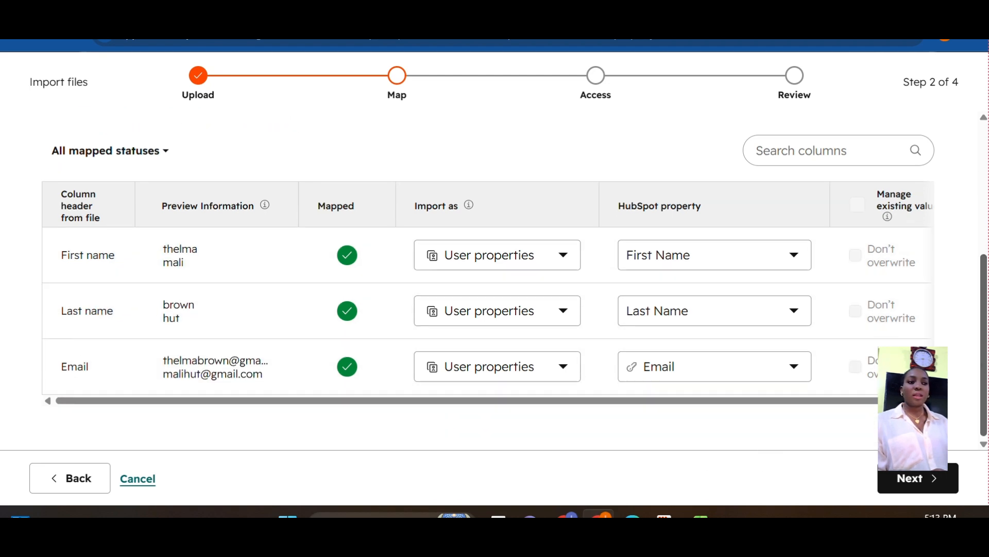
pyautogui.click(918, 493)
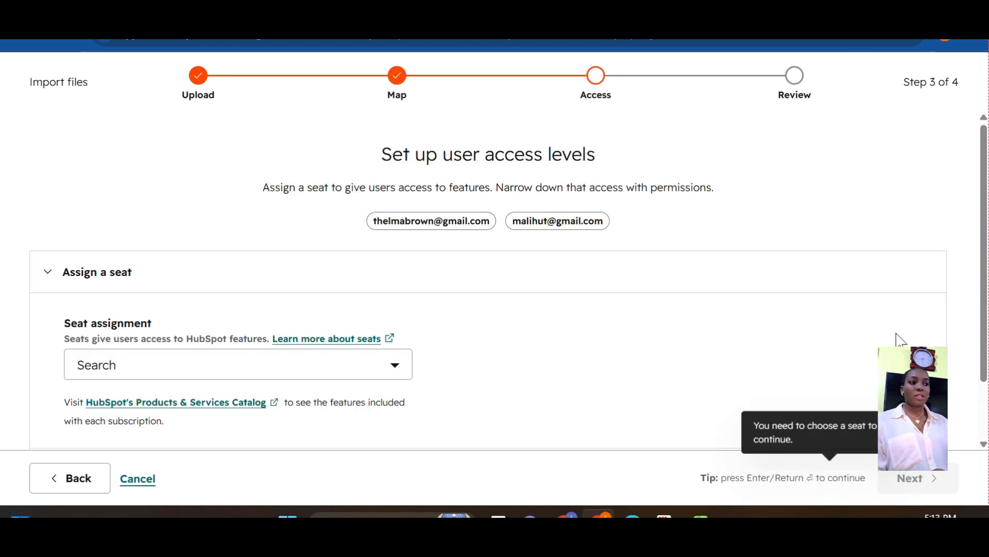
# Assign View-Only Seat to the imported users and advance to the Review step
pyautogui.click(382, 371)
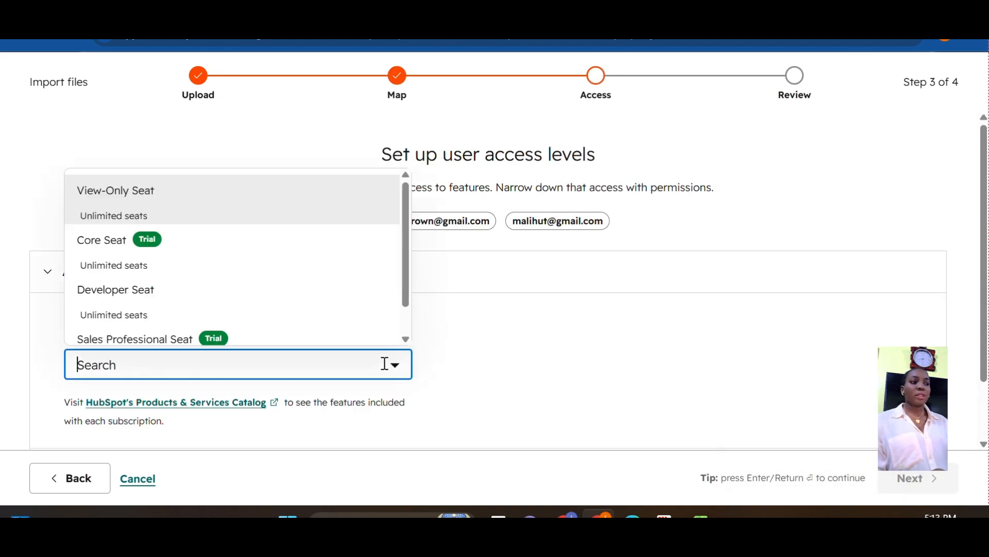
pyautogui.click(160, 217)
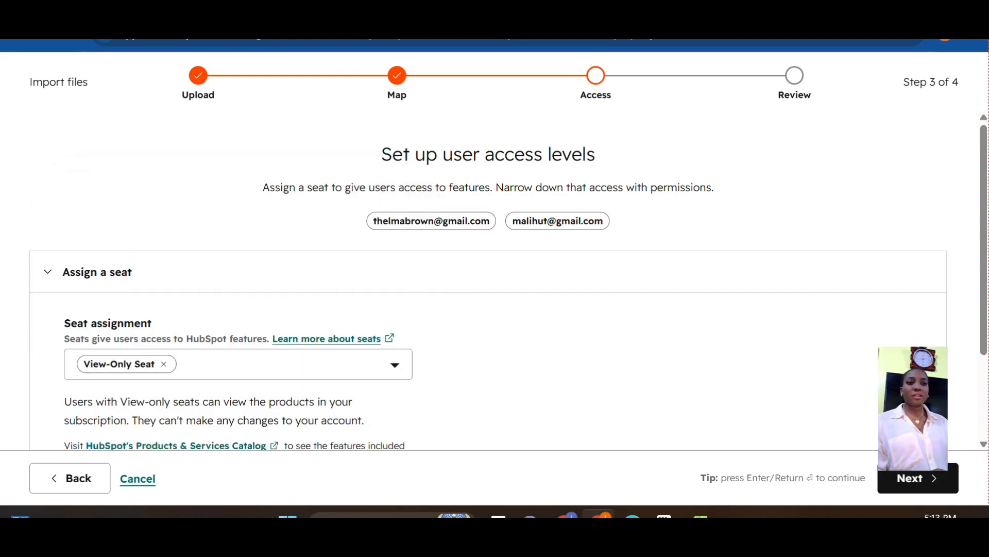
pyautogui.scroll(-3, 804, 371)
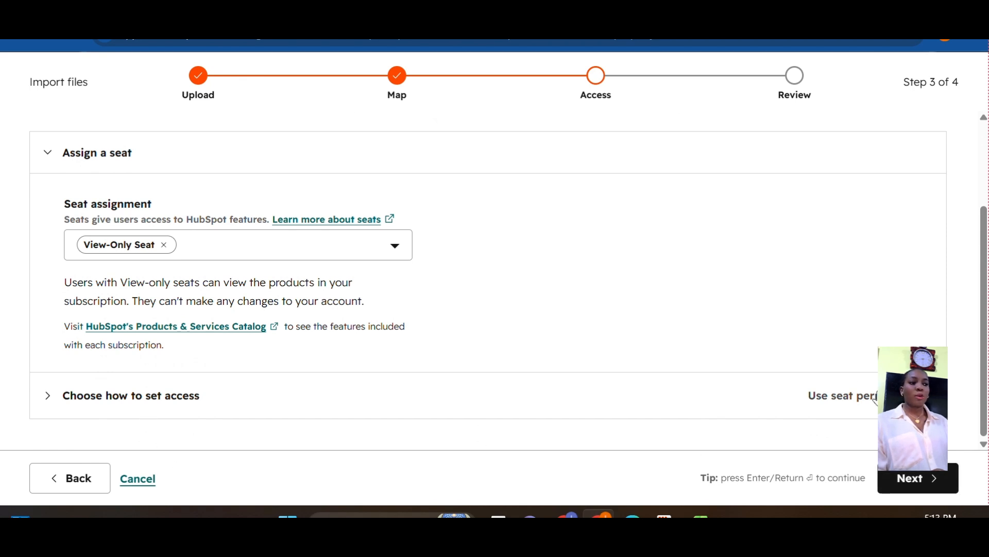
pyautogui.click(912, 482)
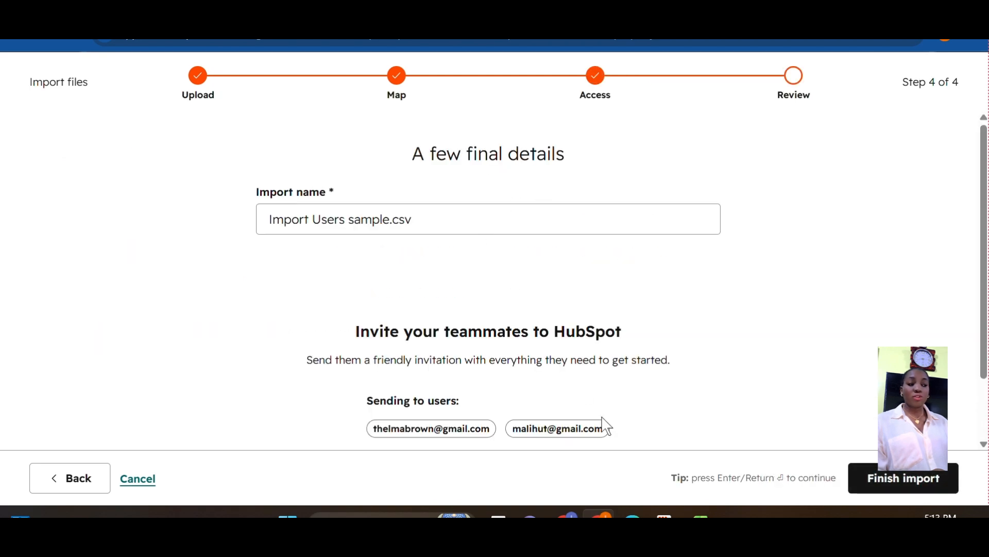
# Finish the import and refresh Users & Teams to show the 2 pending invites
pyautogui.click(922, 479)
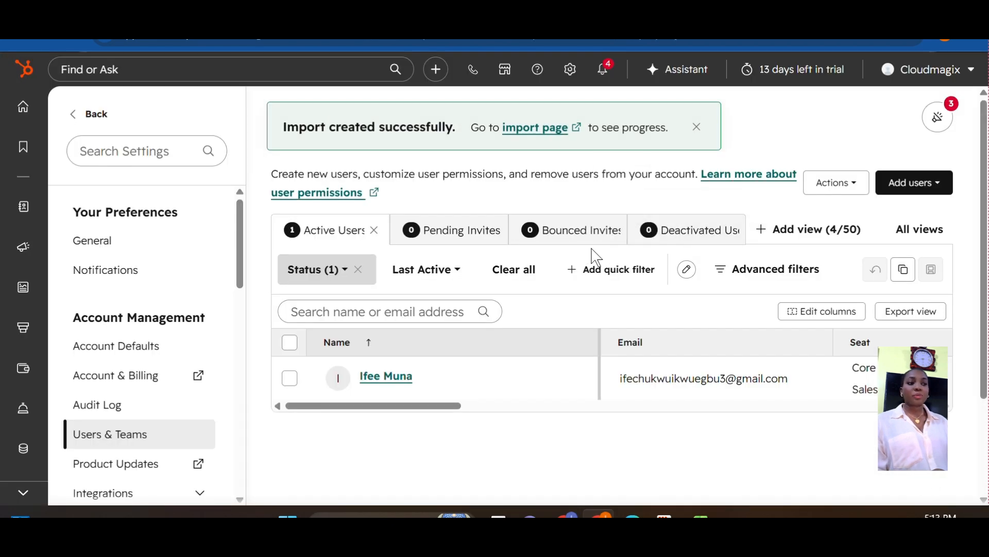
pyautogui.click(71, 38)
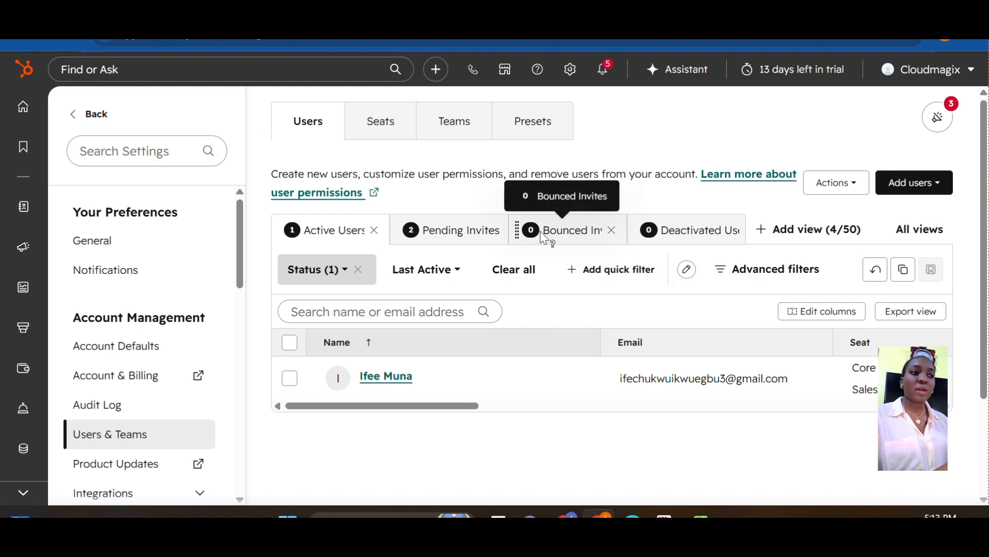
# Review both users' View Only seats, access and pending status in the Pending Invites table
pyautogui.click(458, 239)
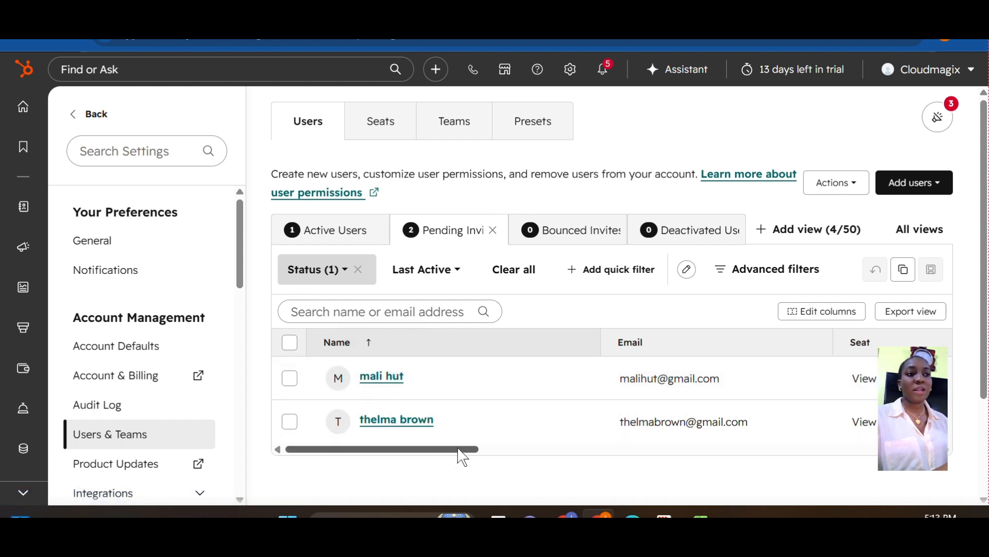
pyautogui.moveTo(459, 449); pyautogui.dragTo(601, 469)
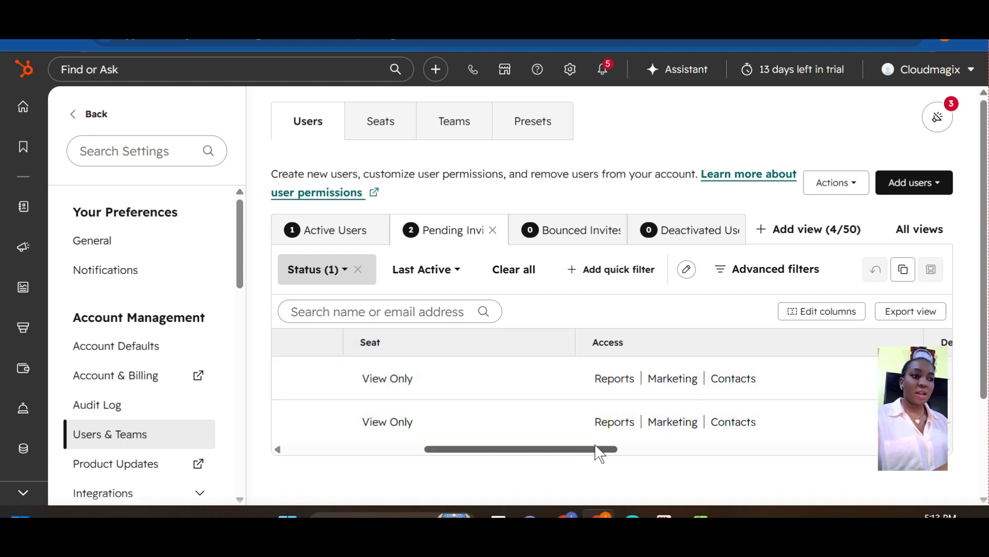
pyautogui.moveTo(596, 451); pyautogui.dragTo(822, 464)
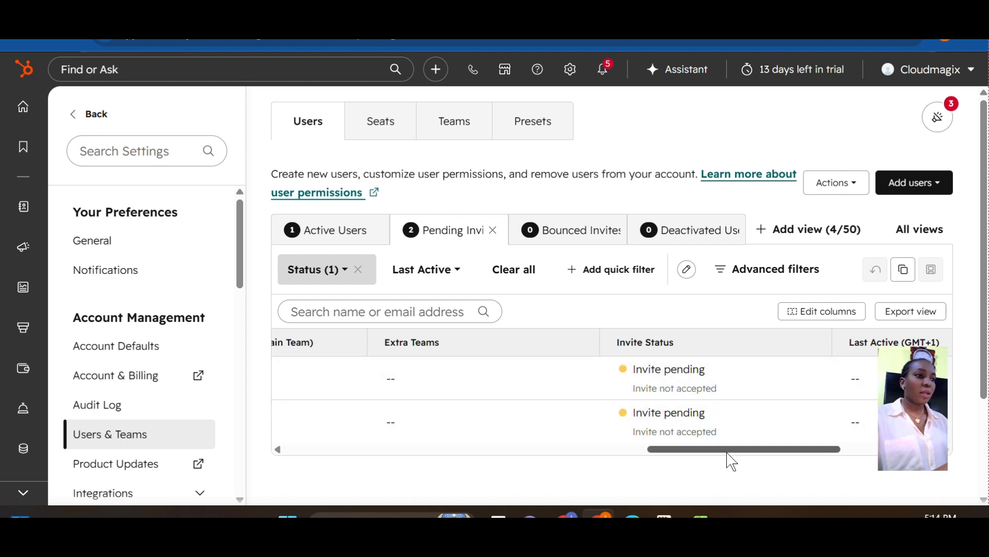
pyautogui.moveTo(730, 453); pyautogui.dragTo(360, 472)
pyautogui.moveTo(521, 388)
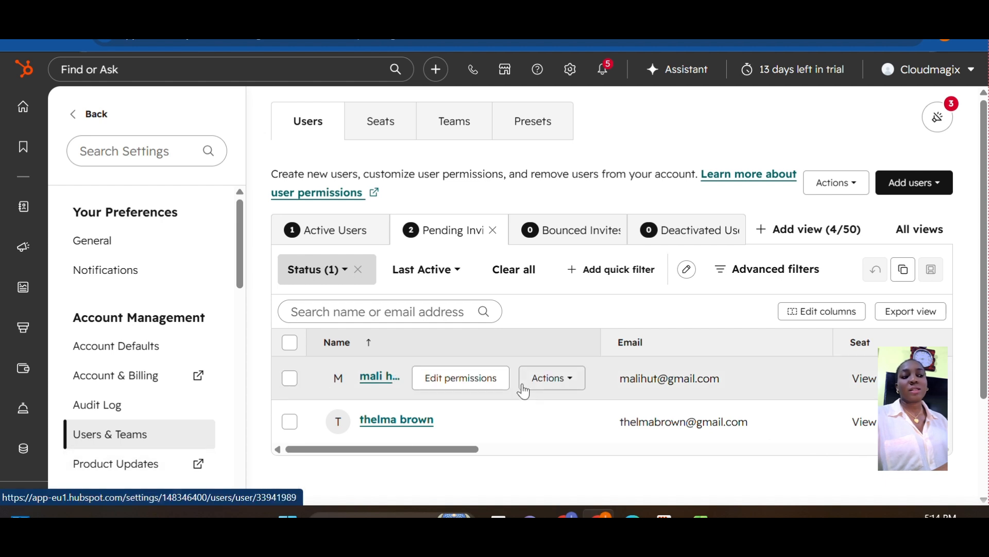